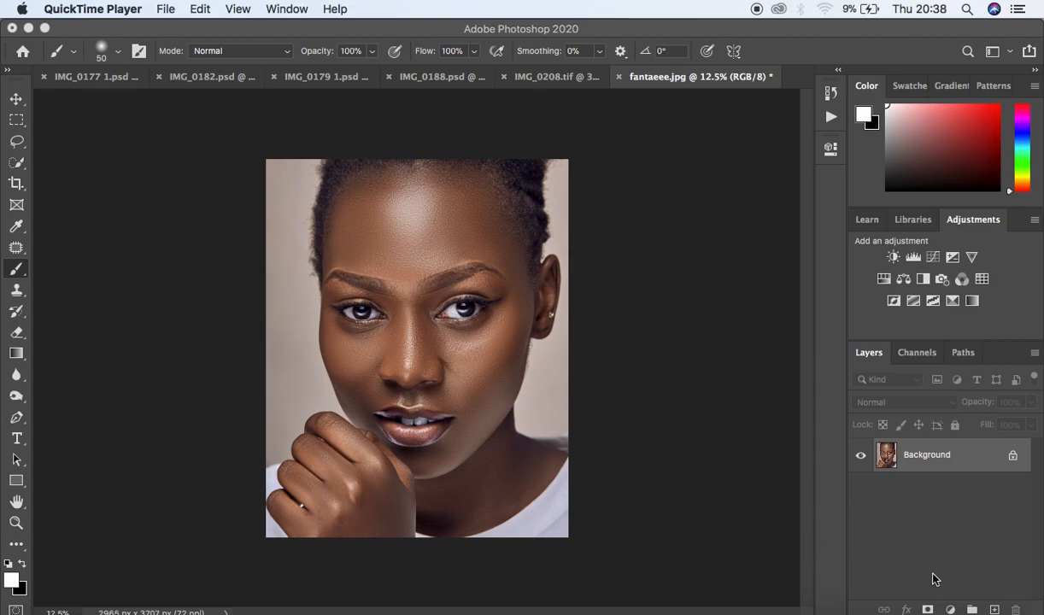
# - Add a Curves adjustment layer and raise the curve's midpoint slightly to brighten the image
pyautogui.click(951, 609)
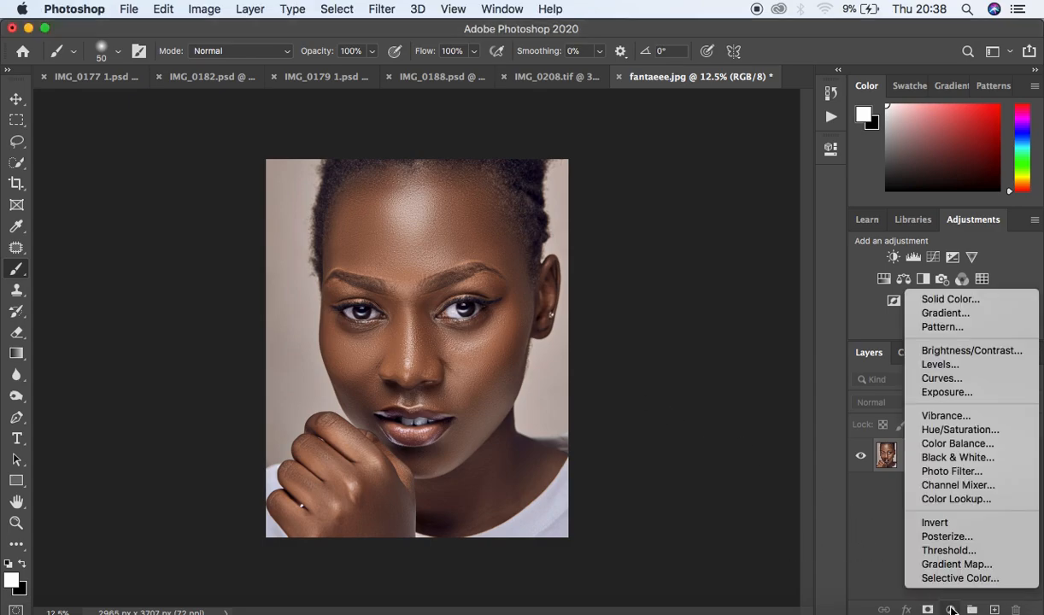
pyautogui.click(941, 378)
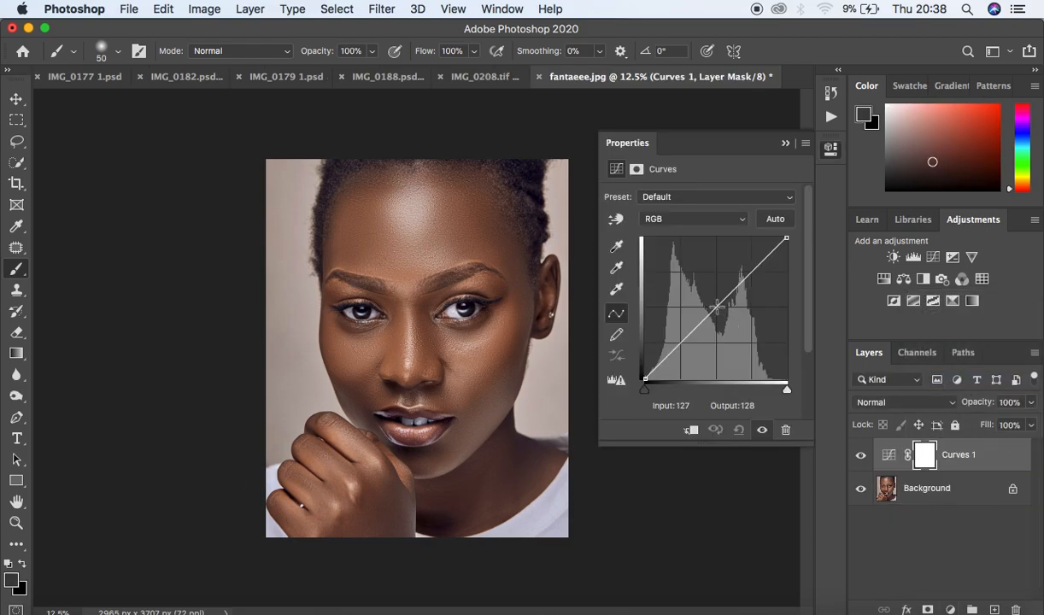
pyautogui.moveTo(716, 307)
pyautogui.mouseDown()
pyautogui.moveTo(705, 292)
pyautogui.moveTo(708, 301)
pyautogui.mouseUp()
pyautogui.click(786, 143)
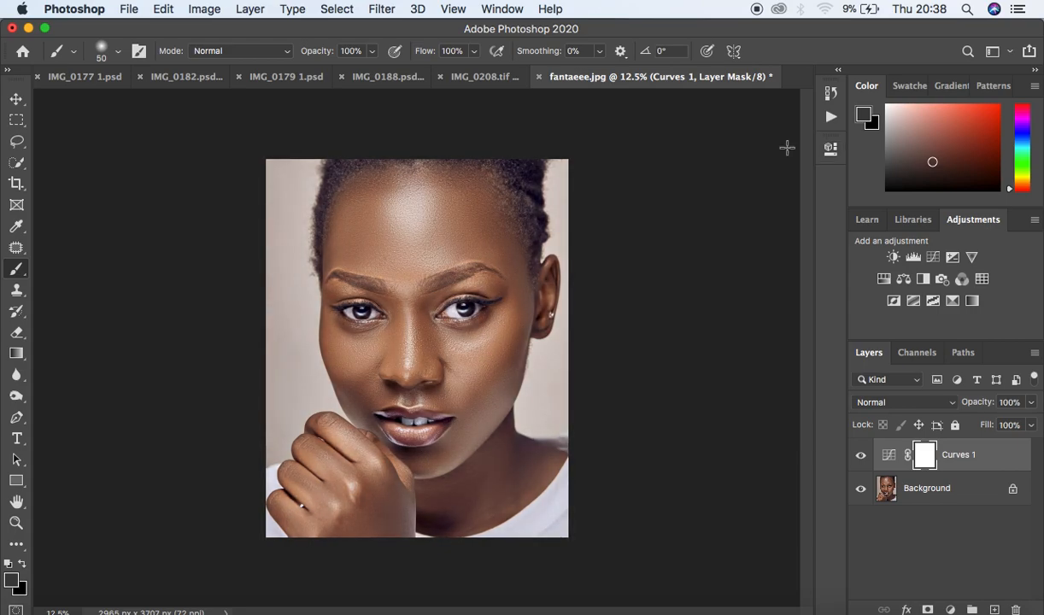
# - Rename the curves layer DODGE and invert its layer mask to black
pyautogui.doubleClick(959, 455)
pyautogui.write('DODGE')
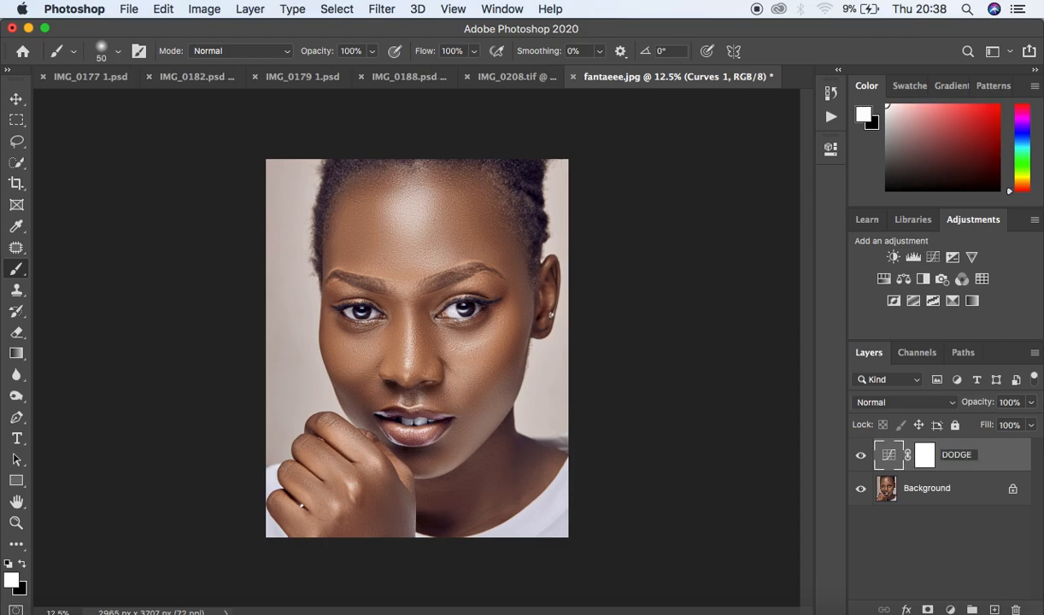
pyautogui.press('Return')
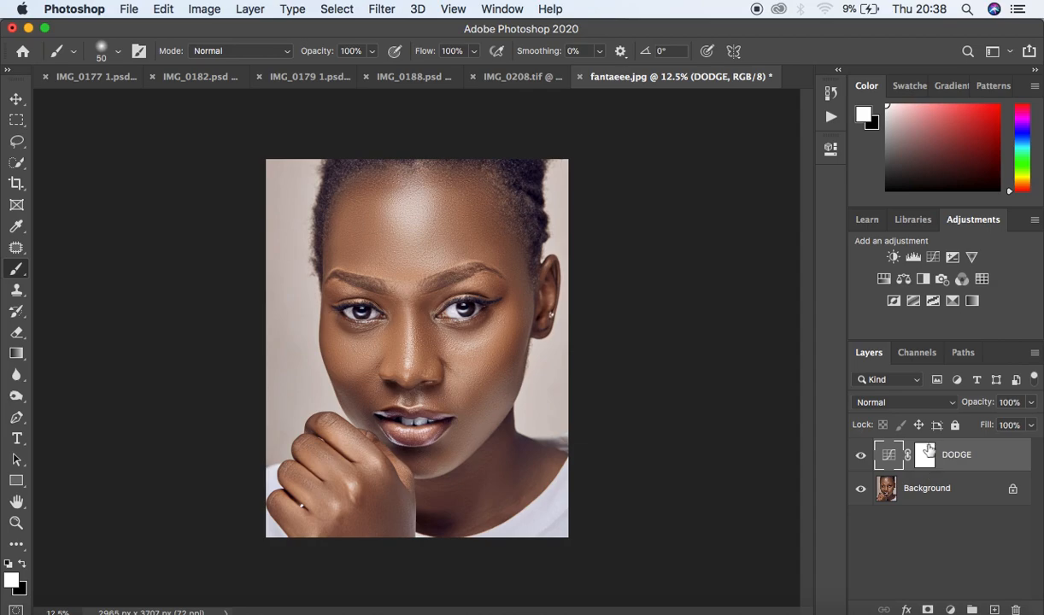
pyautogui.click(927, 457)
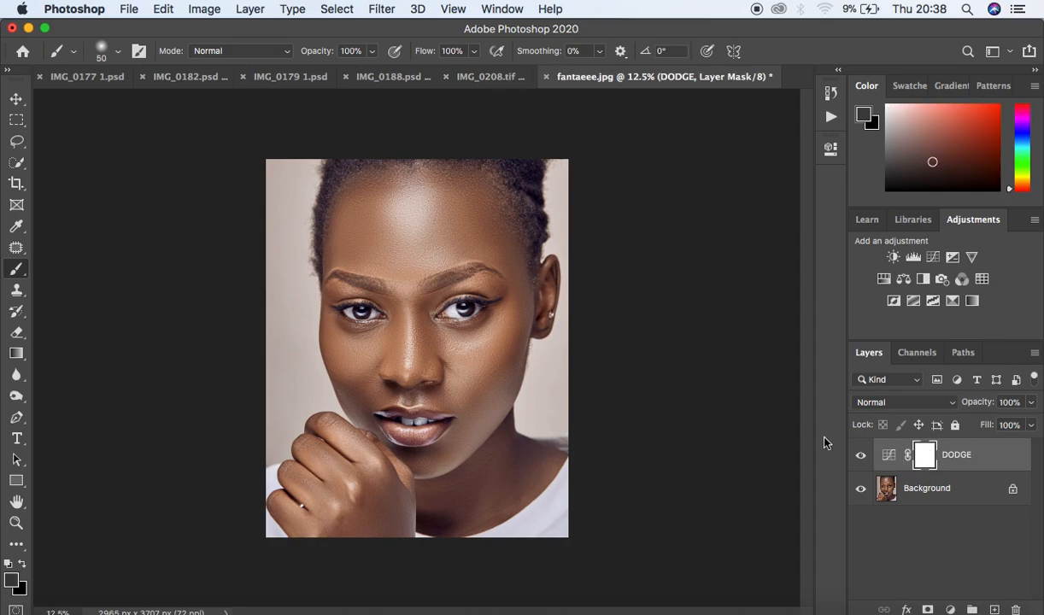
pyautogui.press('super+i')
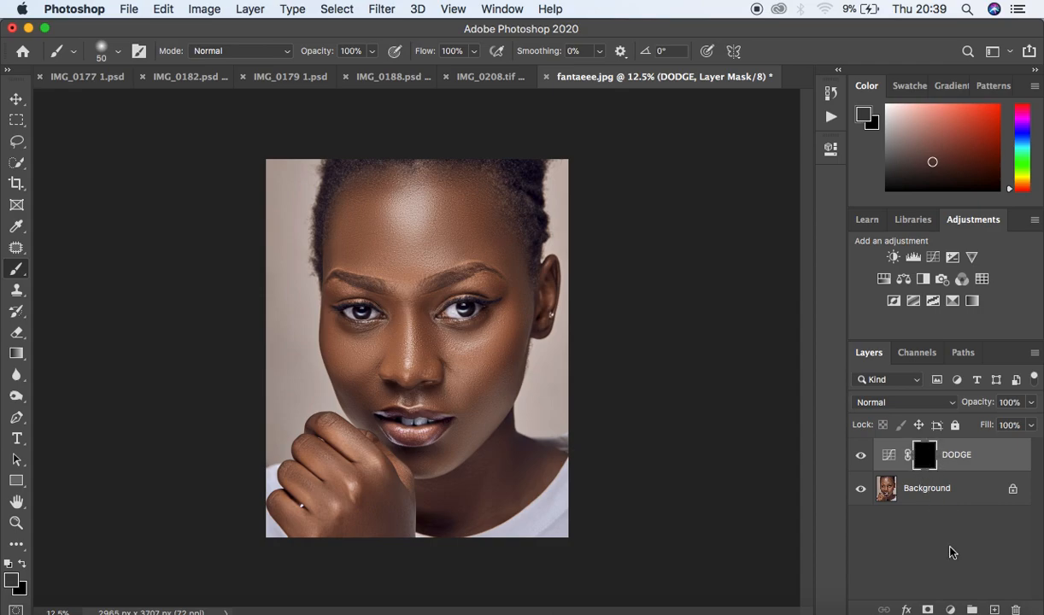
# - Add a second Curves adjustment layer and pull the midpoint down to about input 140, output 115 to darken
pyautogui.click(951, 610)
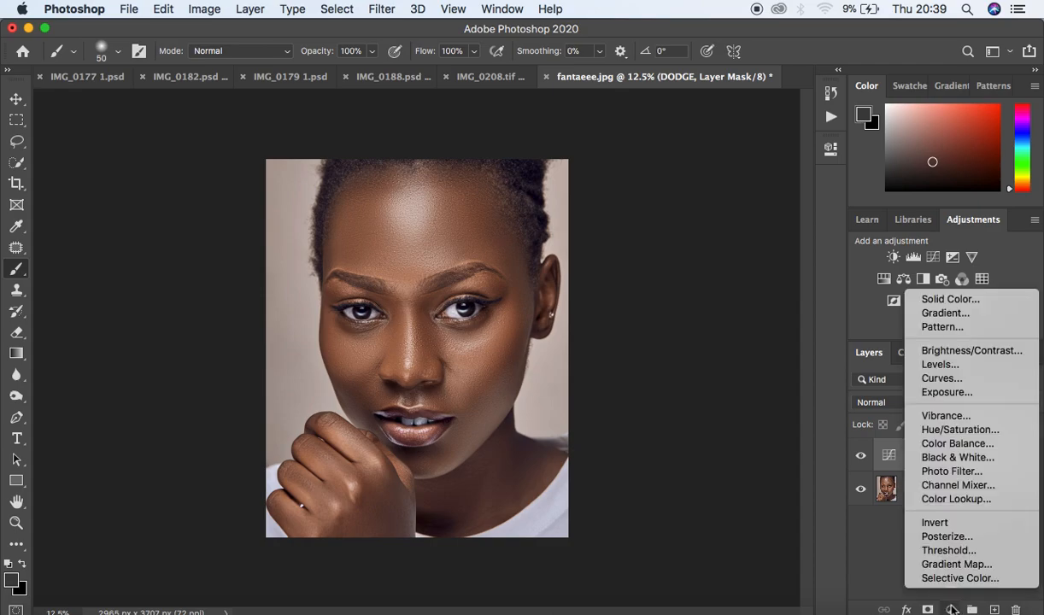
pyautogui.click(940, 377)
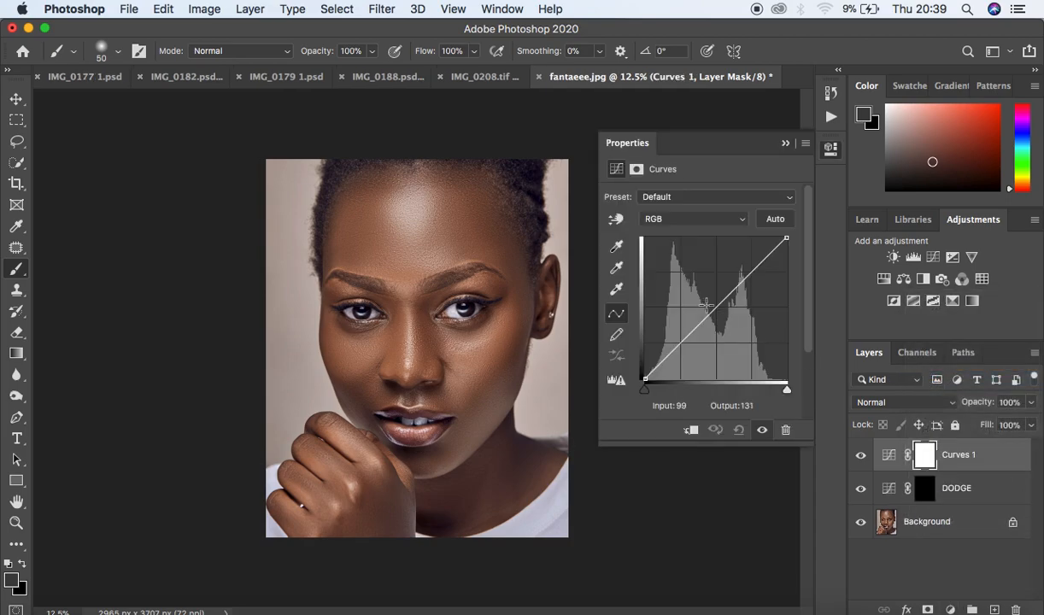
pyautogui.moveTo(716, 305); pyautogui.dragTo(724, 319)
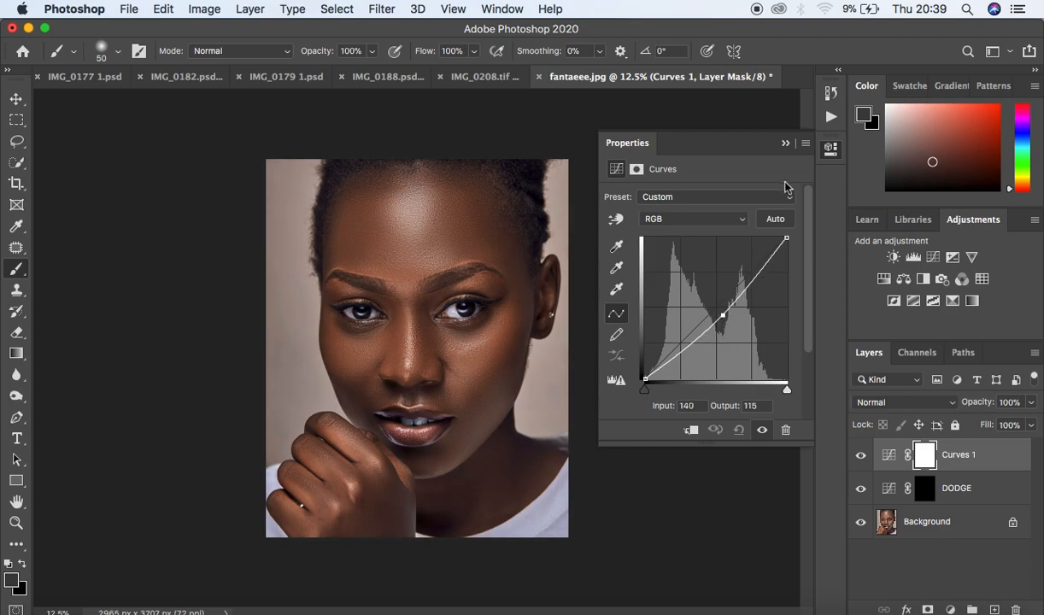
pyautogui.click(749, 141)
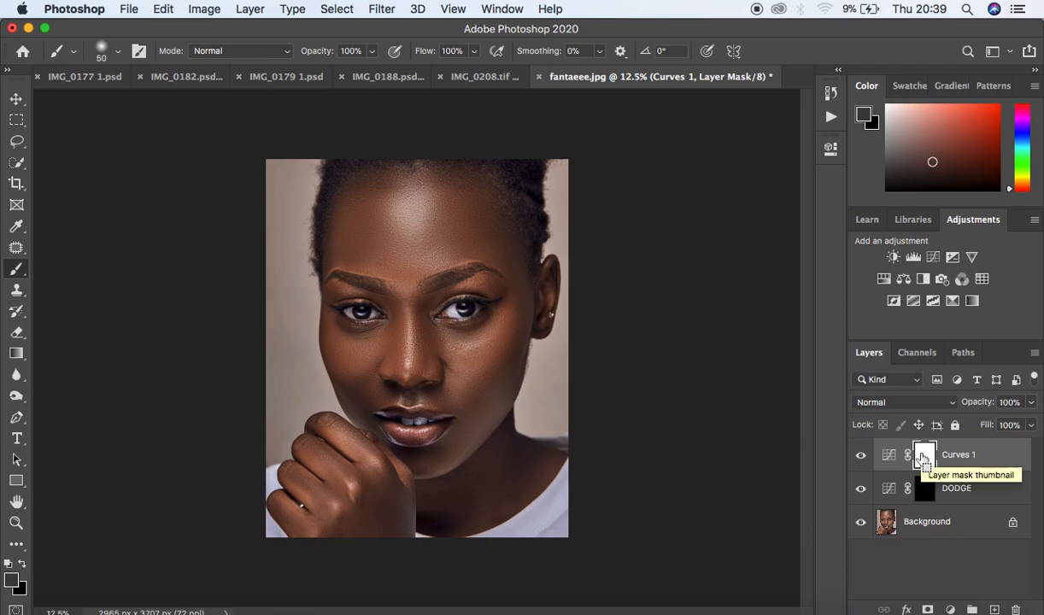
# - Invert the new curves layer's mask to black and rename the layer BURN
pyautogui.press('super+i')
pyautogui.doubleClick(957, 455)
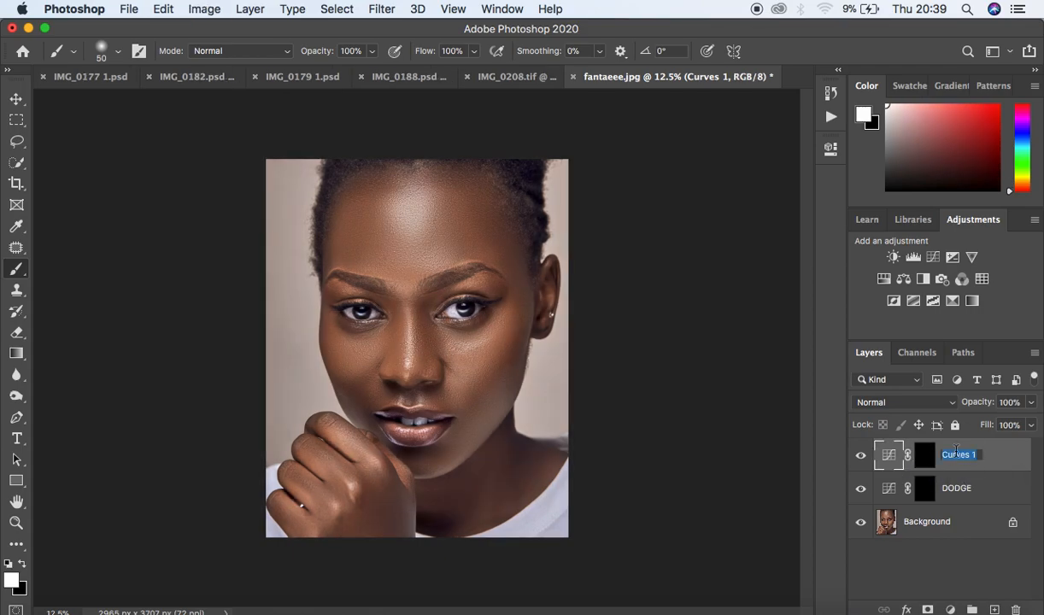
pyautogui.write('BURN')
pyautogui.press('Return')
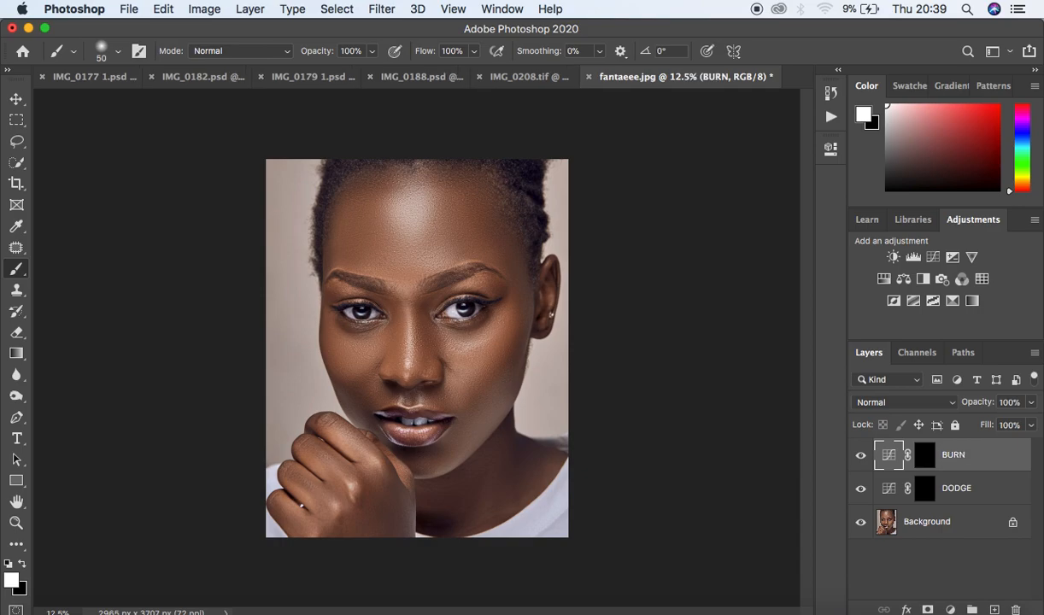
# - Group the BURN and DODGE layers and rename the group DNB CURVES
pyautogui.keyDown('shift'); pyautogui.click(995, 488); pyautogui.keyUp('shift')
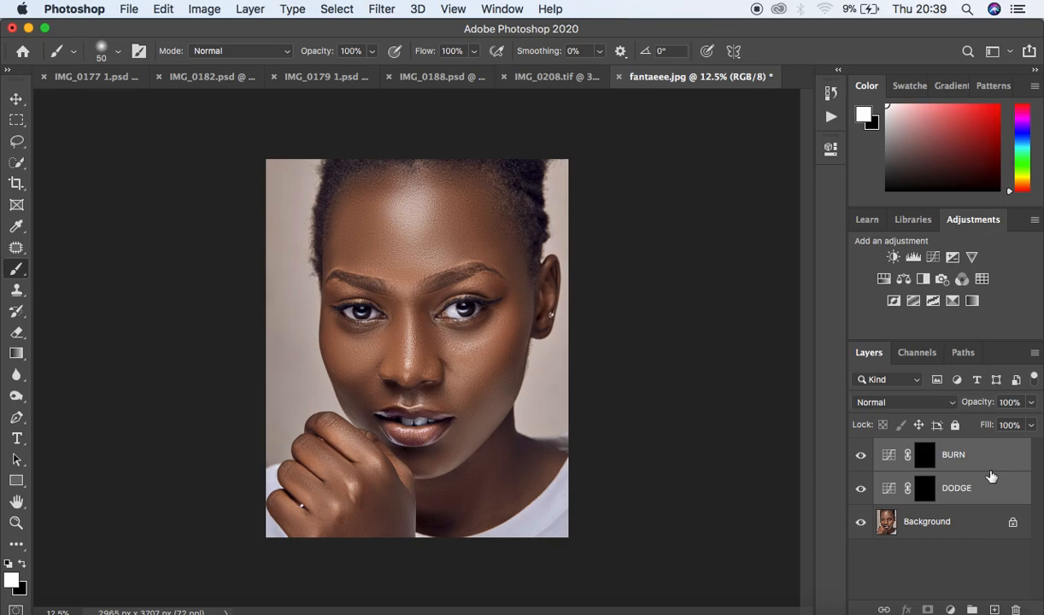
pyautogui.press('super+g')
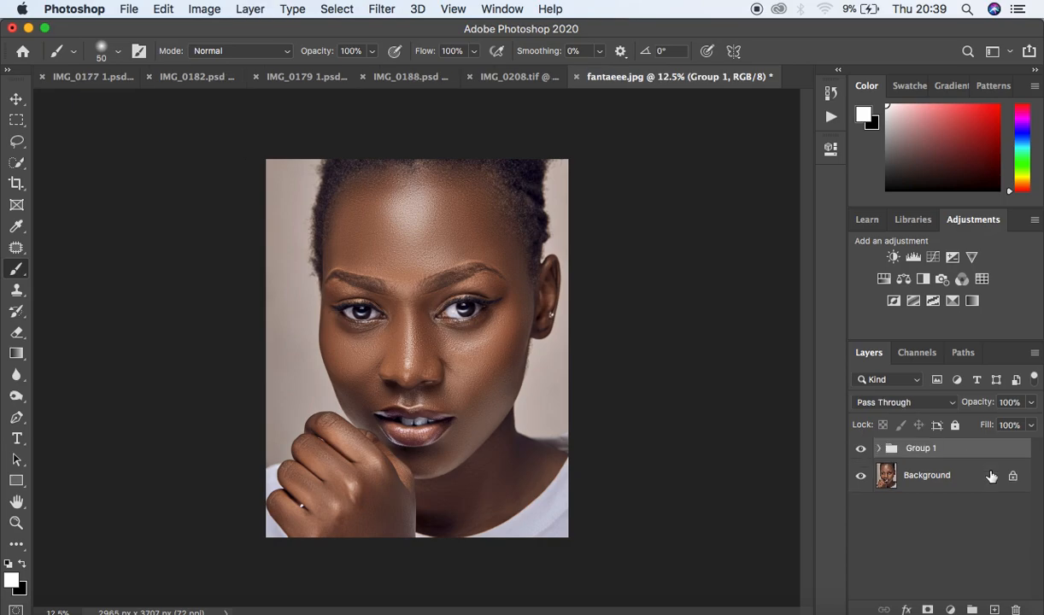
pyautogui.doubleClick(920, 448)
pyautogui.write('DNB CURVES')
pyautogui.press('Return')
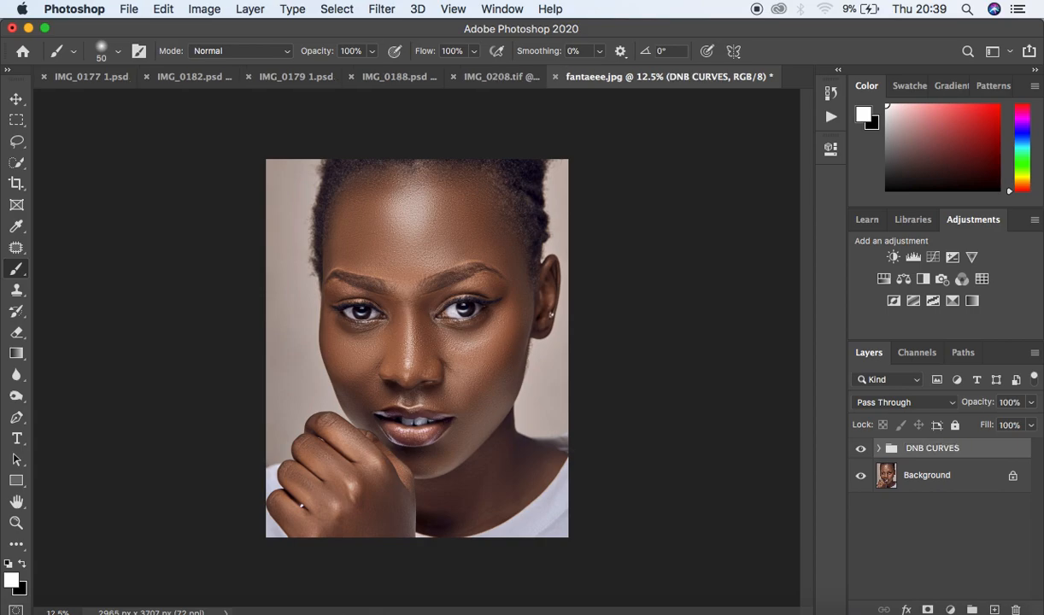
# - Select the DODGE layer mask inside the expanded group and set up a Brush with 0% hardness and 10% opacity
pyautogui.click(879, 450)
pyautogui.click(937, 508)
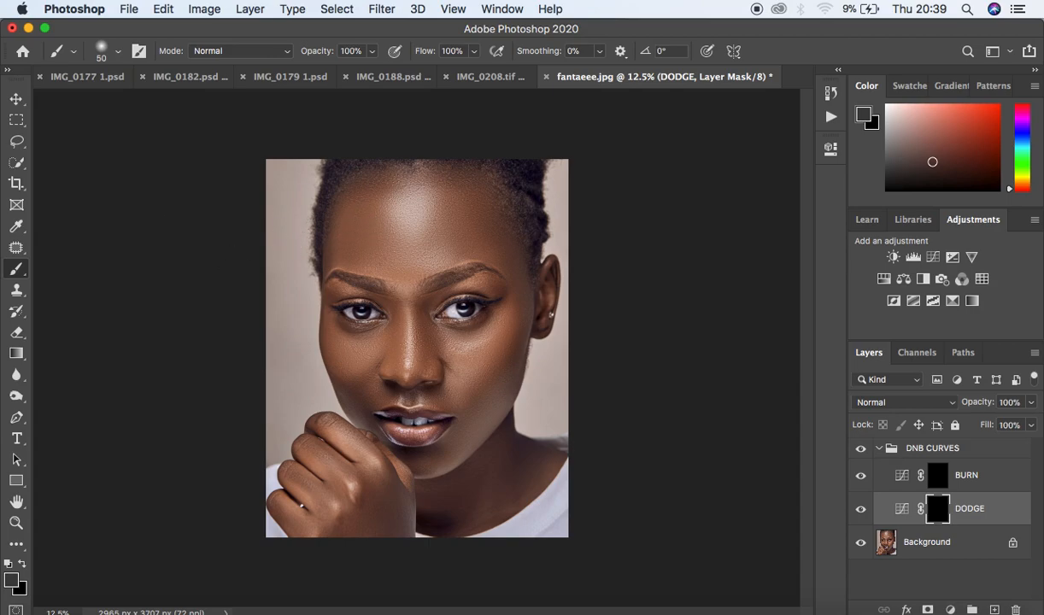
pyautogui.click(17, 270)
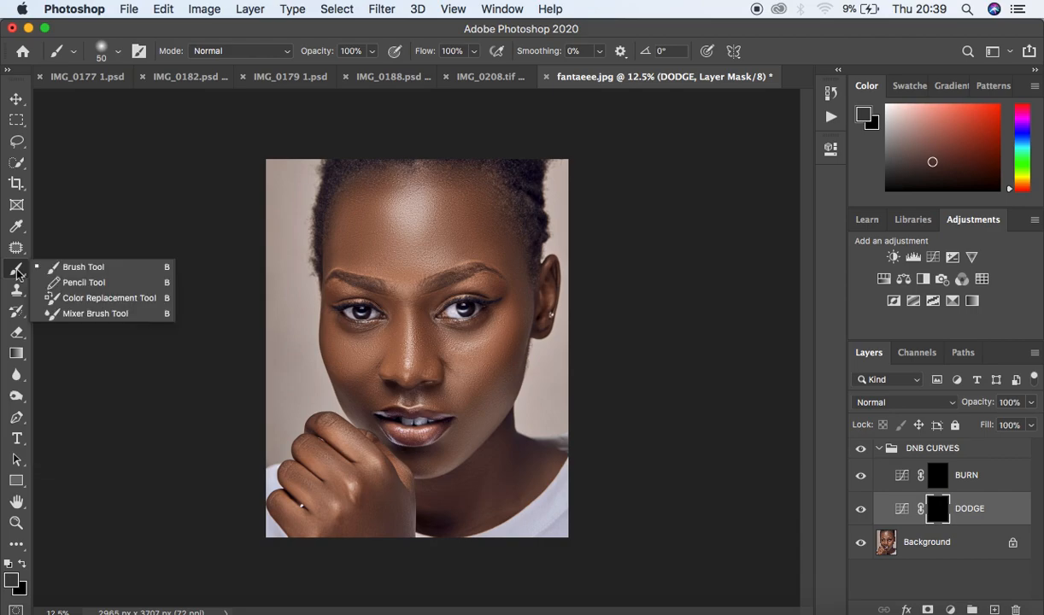
pyautogui.click(65, 268)
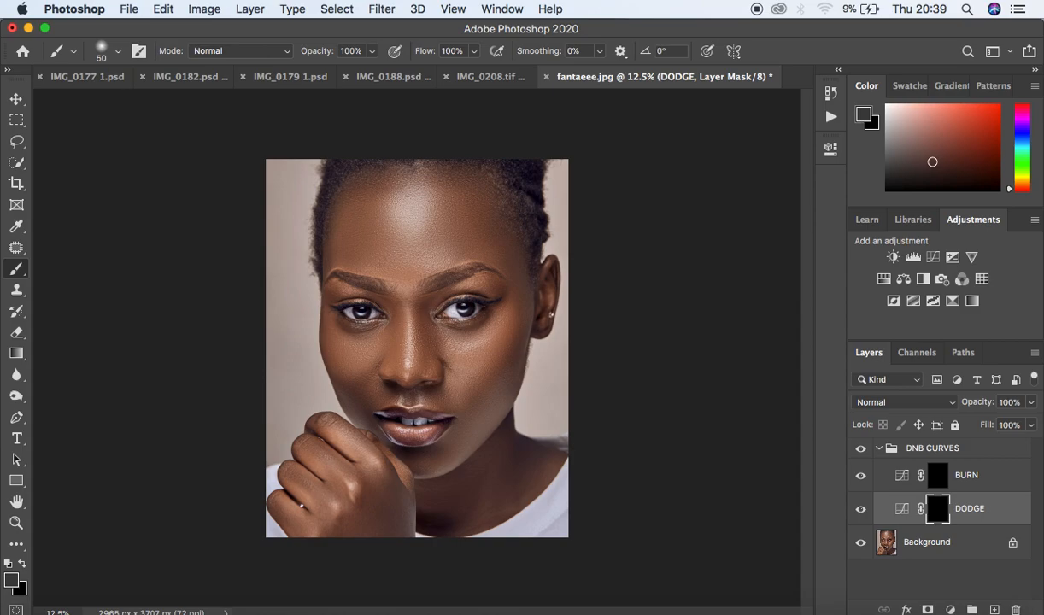
pyautogui.click(118, 51)
pyautogui.click(92, 140)
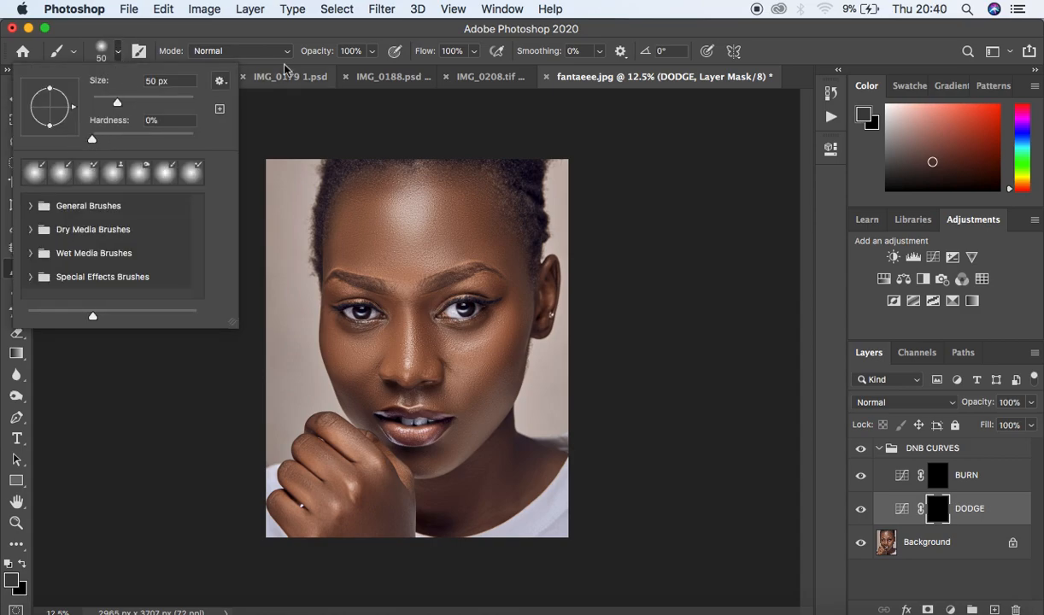
pyautogui.click(313, 35)
pyautogui.moveTo(372, 50); pyautogui.dragTo(306, 74)
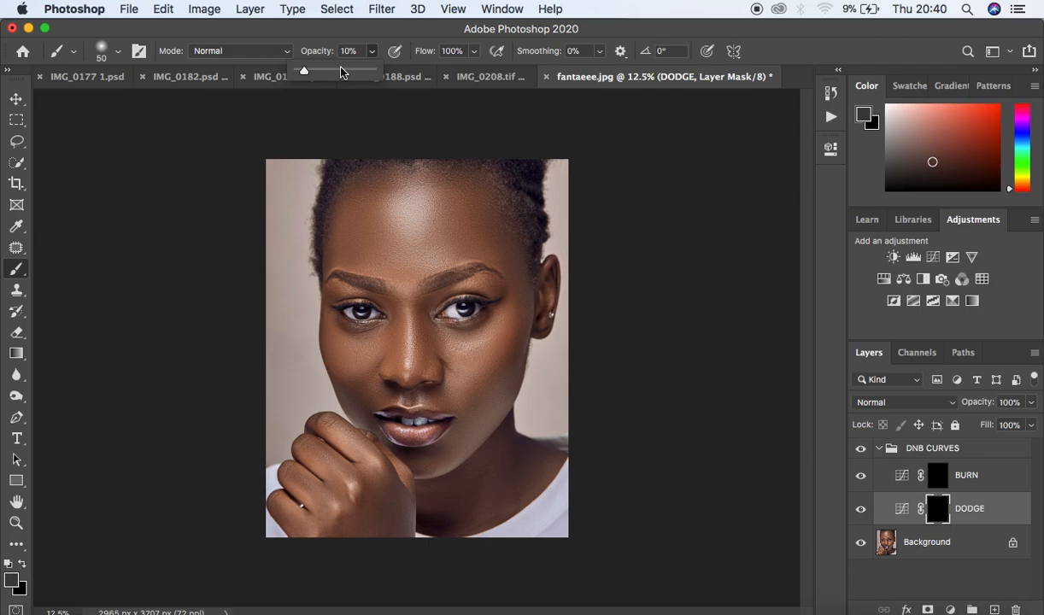
pyautogui.press('Return')
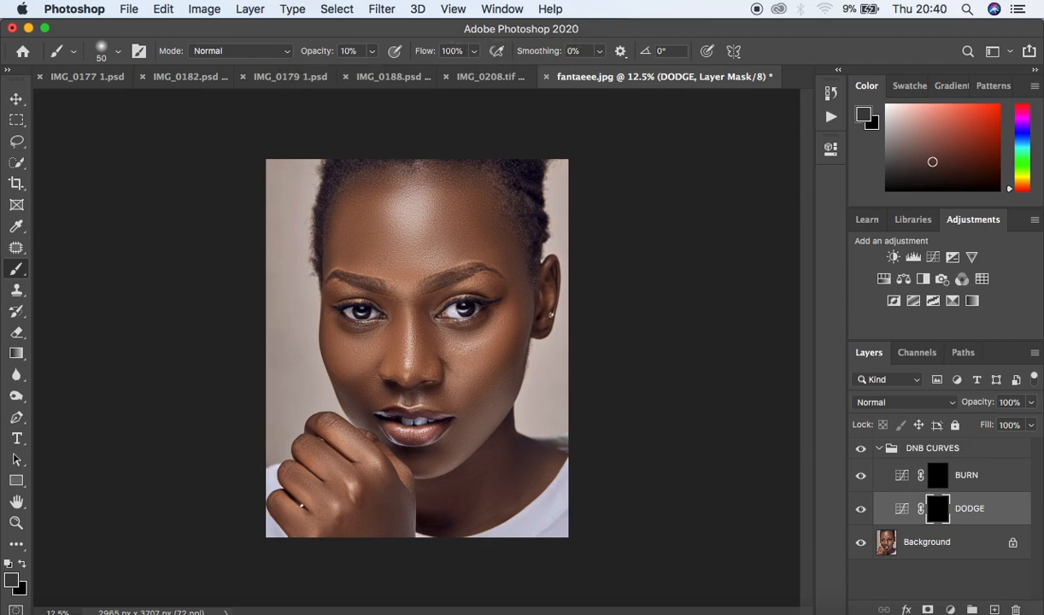
# - Set white as foreground and paint on the DODGE mask over the forehead, nose, cheeks and chin highlights
pyautogui.click(8, 564)
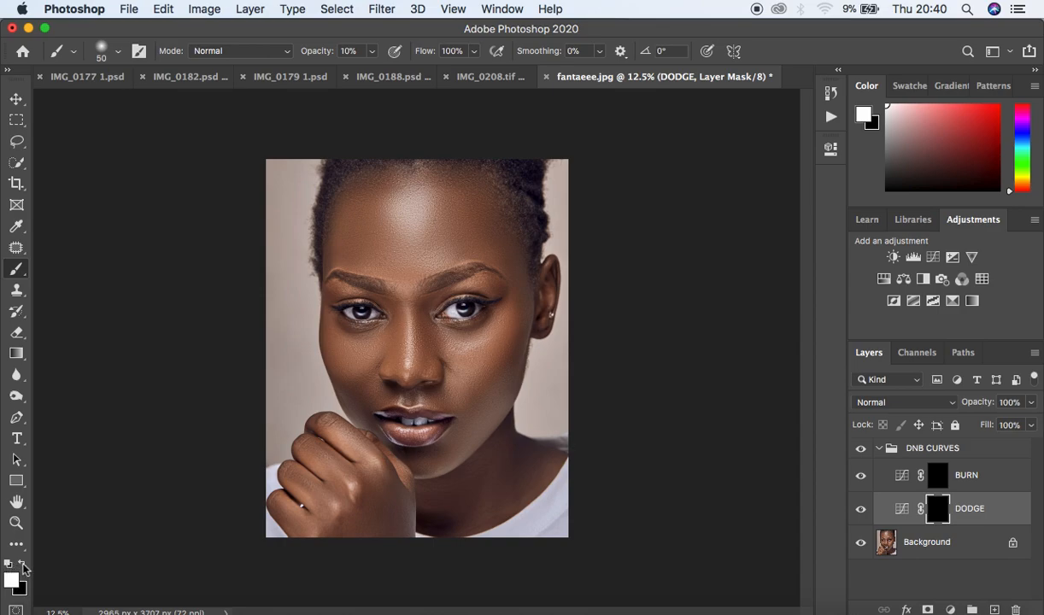
pyautogui.click(23, 568)
pyautogui.click(23, 568)
pyautogui.press(']')
pyautogui.press(']')
pyautogui.press(']')
pyautogui.moveTo(406, 216)
pyautogui.mouseDown()
pyautogui.moveTo(414, 221)
pyautogui.moveTo(401, 198)
pyautogui.mouseUp()
pyautogui.press('[')
pyautogui.press('[')
pyautogui.press('[')
pyautogui.press('[')
pyautogui.moveTo(467, 342)
pyautogui.mouseDown()
pyautogui.moveTo(485, 342)
pyautogui.moveTo(467, 345)
pyautogui.mouseUp()
pyautogui.press('[')
pyautogui.press('[')
pyautogui.moveTo(409, 315)
pyautogui.mouseDown()
pyautogui.moveTo(410, 380)
pyautogui.moveTo(408, 306)
pyautogui.mouseUp()
pyautogui.press(']')
pyautogui.press(']')
pyautogui.moveTo(362, 346)
pyautogui.mouseDown()
pyautogui.moveTo(357, 357)
pyautogui.moveTo(368, 345)
pyautogui.moveTo(352, 343)
pyautogui.mouseUp()
pyautogui.moveTo(431, 461); pyautogui.dragTo(411, 451)
pyautogui.moveTo(484, 347); pyautogui.dragTo(464, 340)
pyautogui.moveTo(413, 227)
pyautogui.mouseDown()
pyautogui.moveTo(413, 203)
pyautogui.moveTo(398, 218)
pyautogui.moveTo(400, 206)
pyautogui.mouseUp()
pyautogui.moveTo(411, 316); pyautogui.dragTo(390, 348)
# - Toggle the DODGE layer's visibility to compare the image with and without dodging
pyautogui.click(859, 512)
pyautogui.click(860, 512)
pyautogui.click(860, 512)
pyautogui.click(860, 512)
# - Select the BURN layer mask and paint over the face's shadow areas, temples and sides of the nose
pyautogui.click(937, 475)
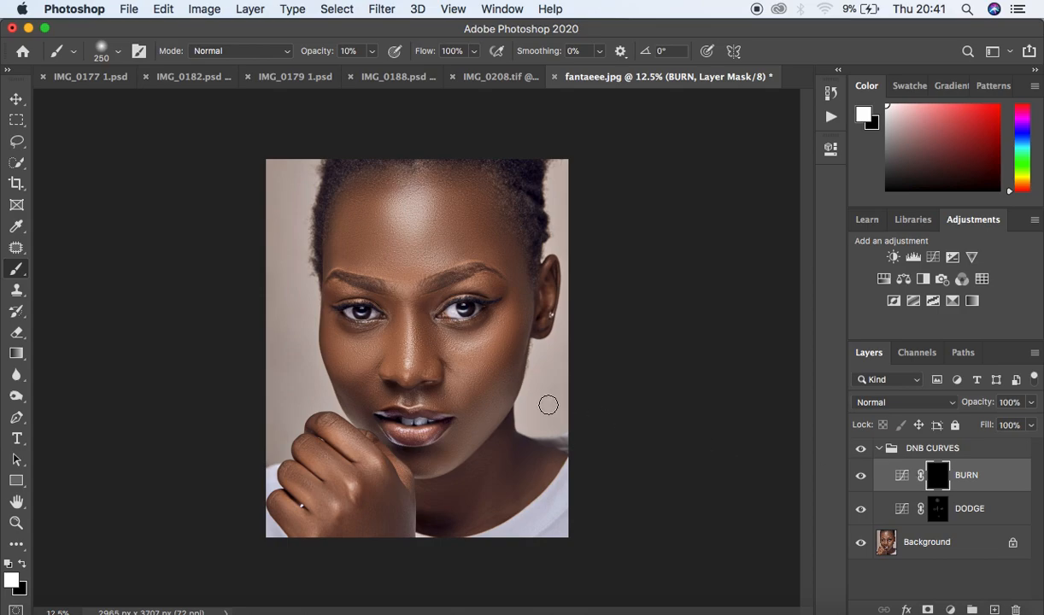
pyautogui.press(']')
pyautogui.press('[')
pyautogui.moveTo(523, 318); pyautogui.dragTo(492, 398)
pyautogui.moveTo(362, 378); pyautogui.dragTo(344, 383)
pyautogui.press(']')
pyautogui.press(']')
pyautogui.press(']')
pyautogui.moveTo(355, 198)
pyautogui.mouseDown()
pyautogui.moveTo(344, 255)
pyautogui.moveTo(348, 226)
pyautogui.mouseUp()
pyautogui.moveTo(477, 200)
pyautogui.mouseDown()
pyautogui.moveTo(491, 235)
pyautogui.moveTo(462, 207)
pyautogui.mouseUp()
pyautogui.press('[')
pyautogui.press('[')
pyautogui.press('[')
pyautogui.press('[')
pyautogui.moveTo(420, 303)
pyautogui.mouseDown()
pyautogui.moveTo(421, 371)
pyautogui.moveTo(420, 309)
pyautogui.moveTo(422, 371)
pyautogui.moveTo(420, 318)
pyautogui.moveTo(396, 309)
pyautogui.moveTo(394, 366)
pyautogui.moveTo(395, 303)
pyautogui.moveTo(398, 371)
pyautogui.moveTo(398, 329)
pyautogui.moveTo(420, 346)
pyautogui.mouseUp()
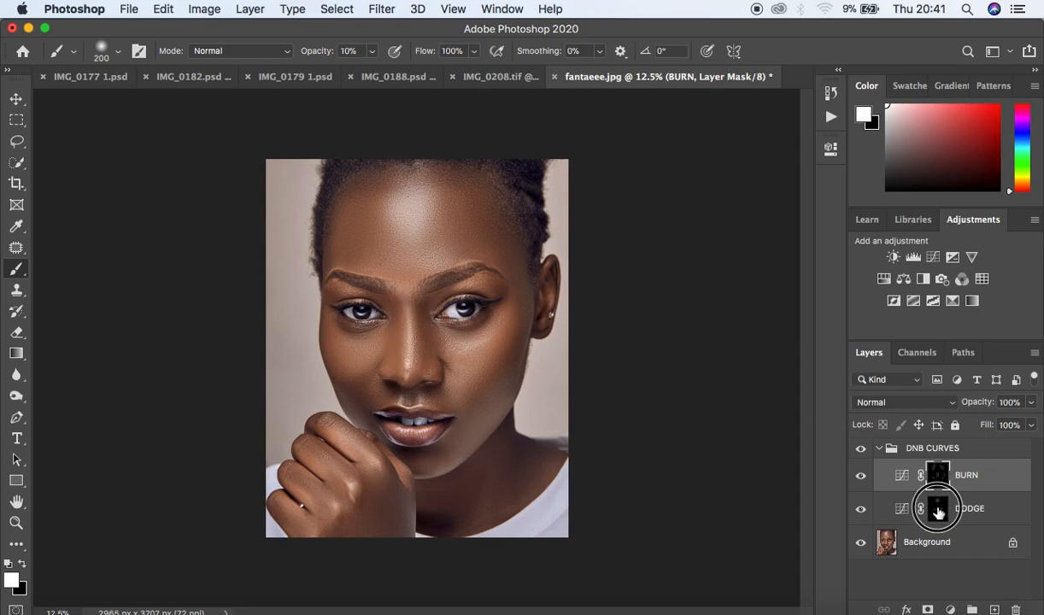
# - Select the DODGE mask and paint a highlight stroke over the knuckles of the hand
pyautogui.click(936, 506)
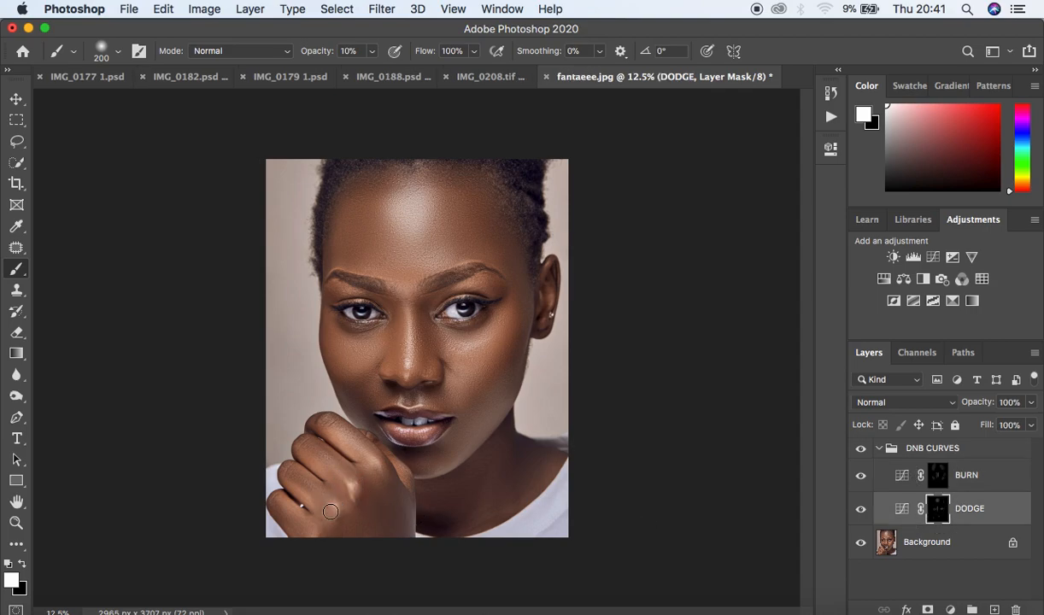
pyautogui.moveTo(346, 436)
pyautogui.mouseDown()
pyautogui.moveTo(377, 461)
pyautogui.moveTo(343, 434)
pyautogui.mouseUp()
pyautogui.click(1032, 404)
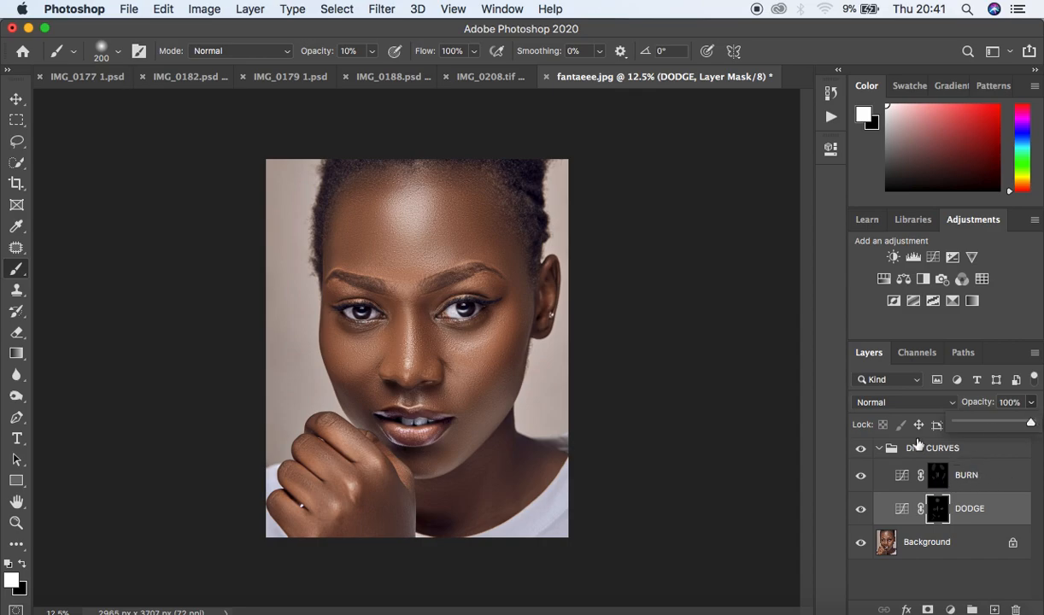
# - Collapse the DNB CURVES group and toggle its visibility to compare, finally hiding it
pyautogui.click(880, 448)
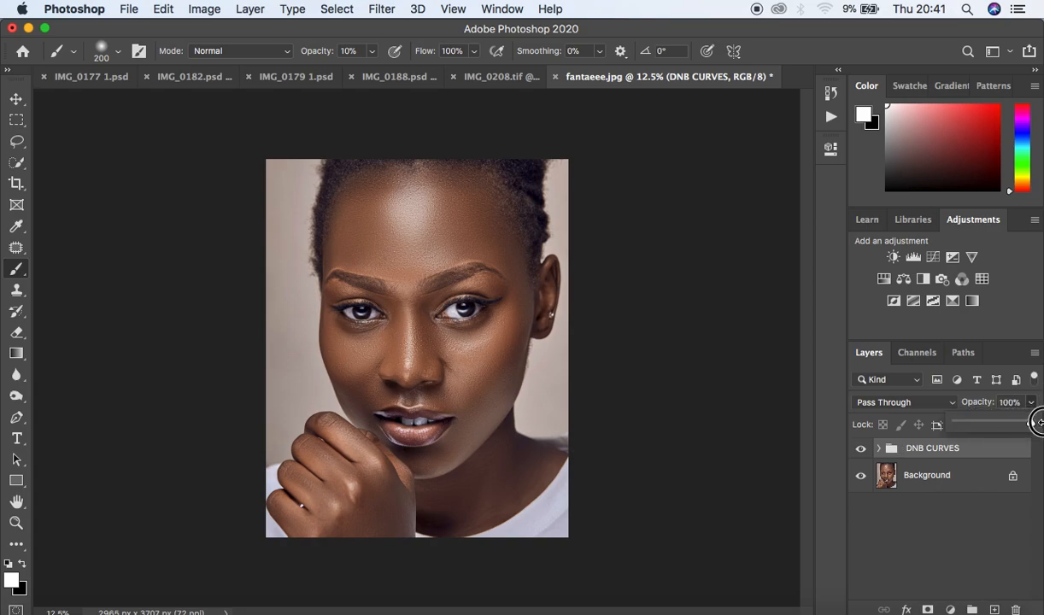
pyautogui.click(860, 450)
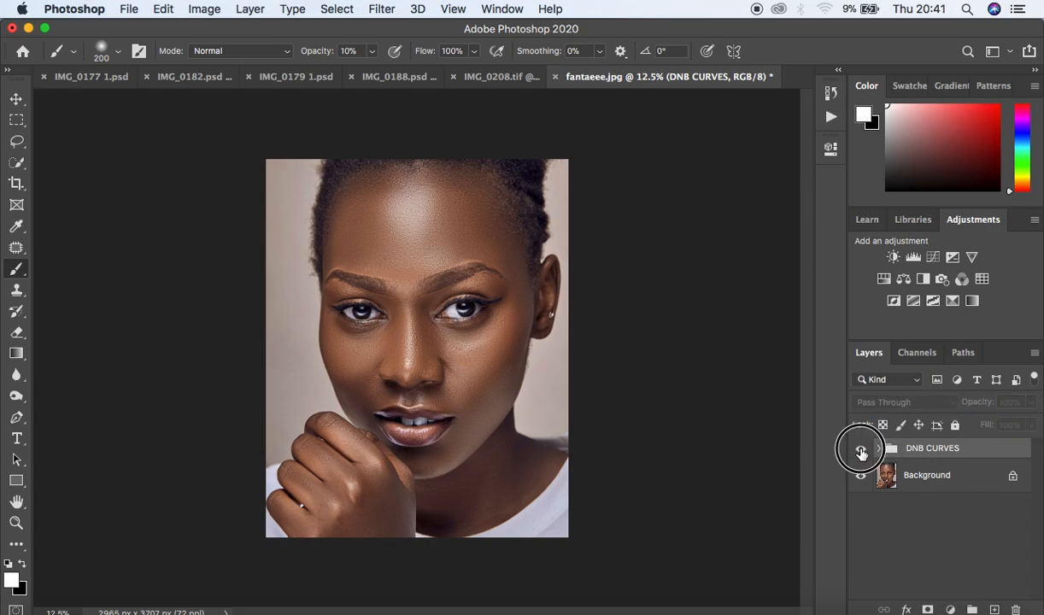
pyautogui.click(862, 449)
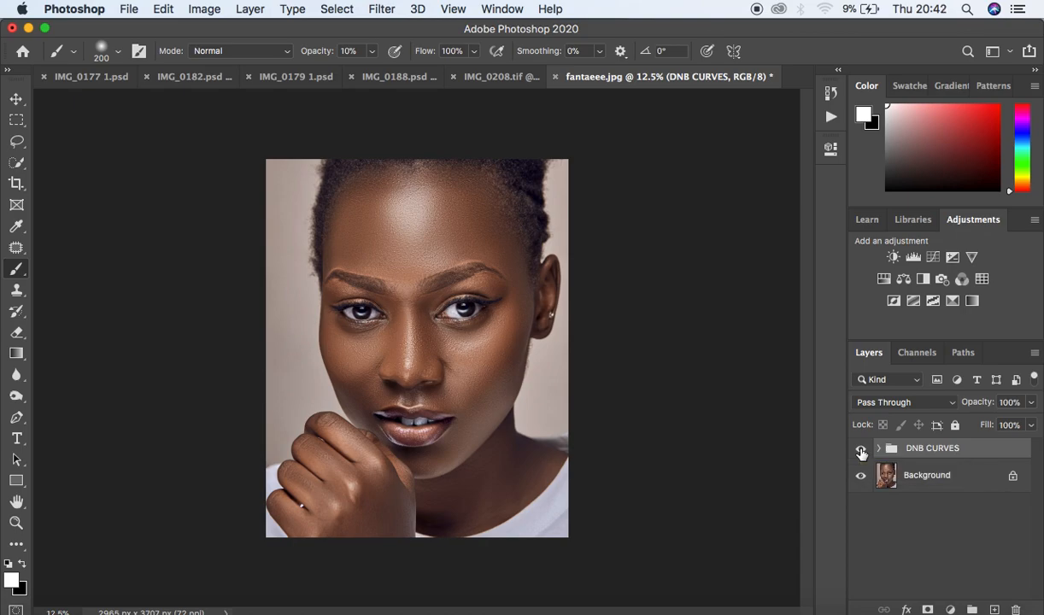
pyautogui.click(862, 451)
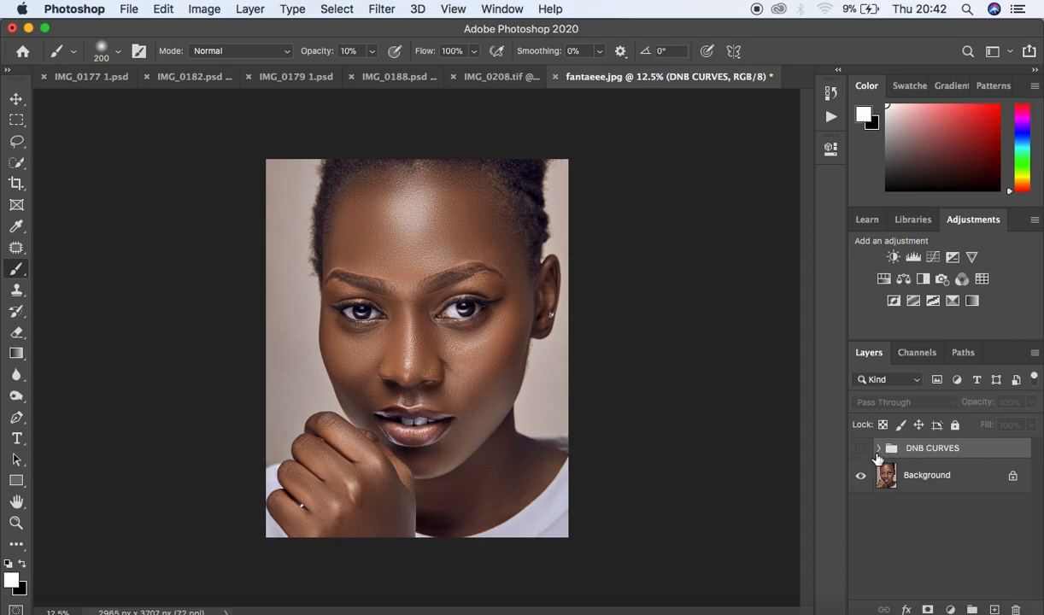
# - Select the Background layer, add a new Curves adjustment and raise a midtone point to about input 95, output 155
pyautogui.click(960, 476)
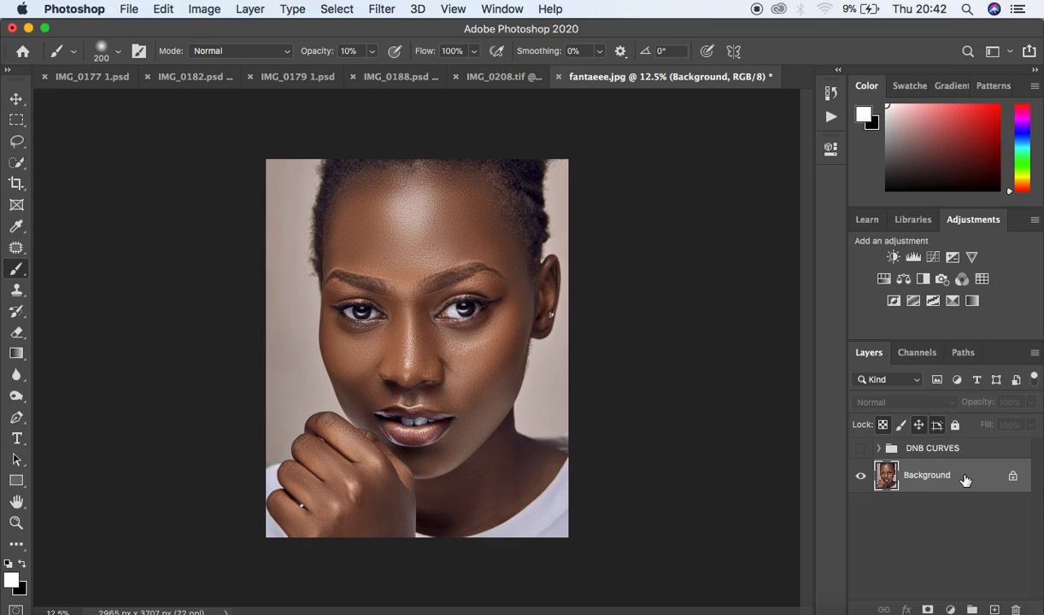
pyautogui.click(950, 609)
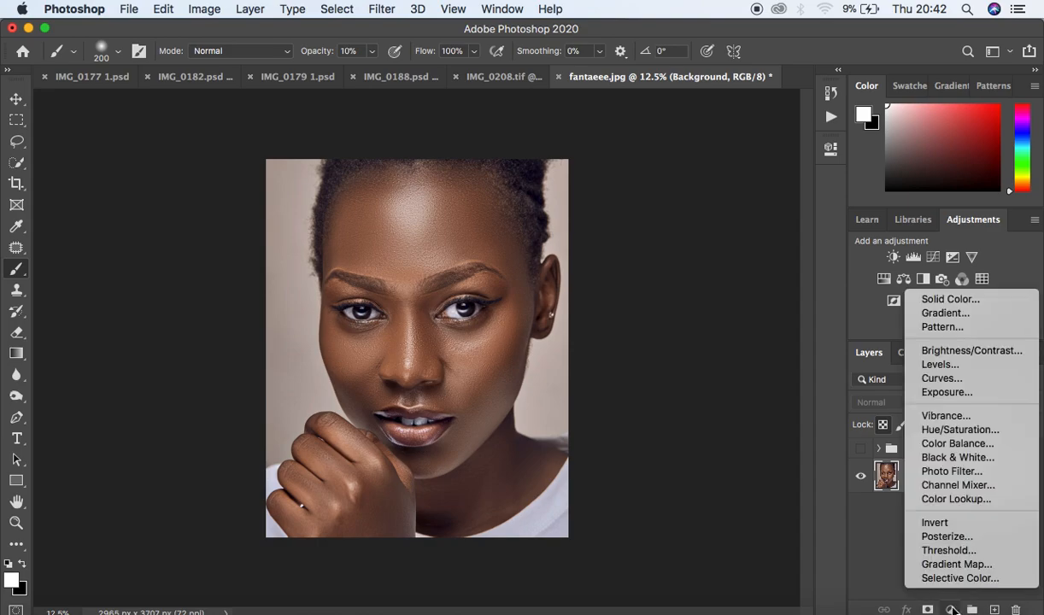
pyautogui.click(950, 378)
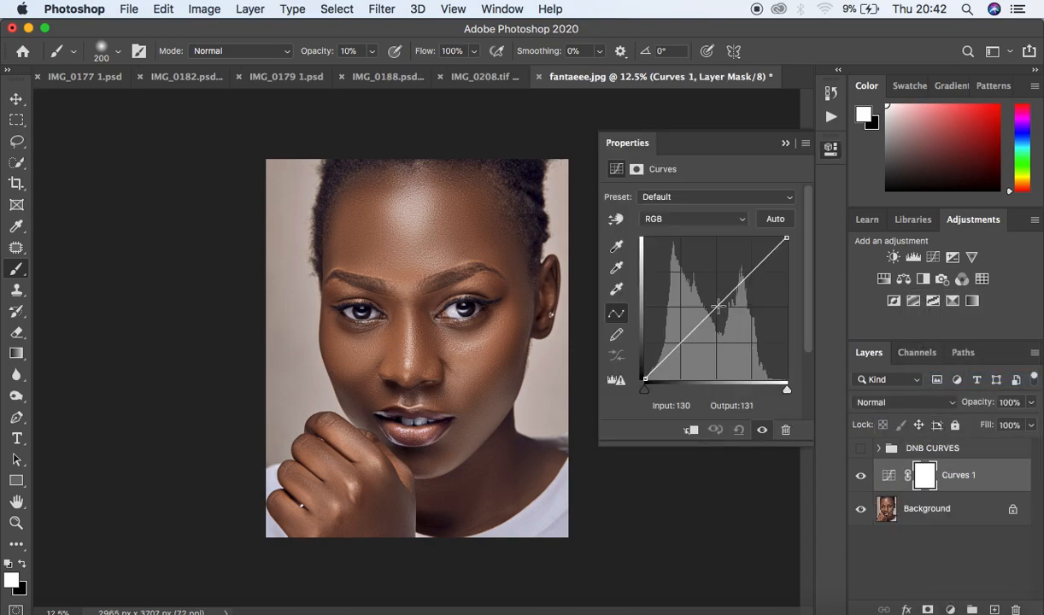
pyautogui.moveTo(717, 306); pyautogui.dragTo(698, 297)
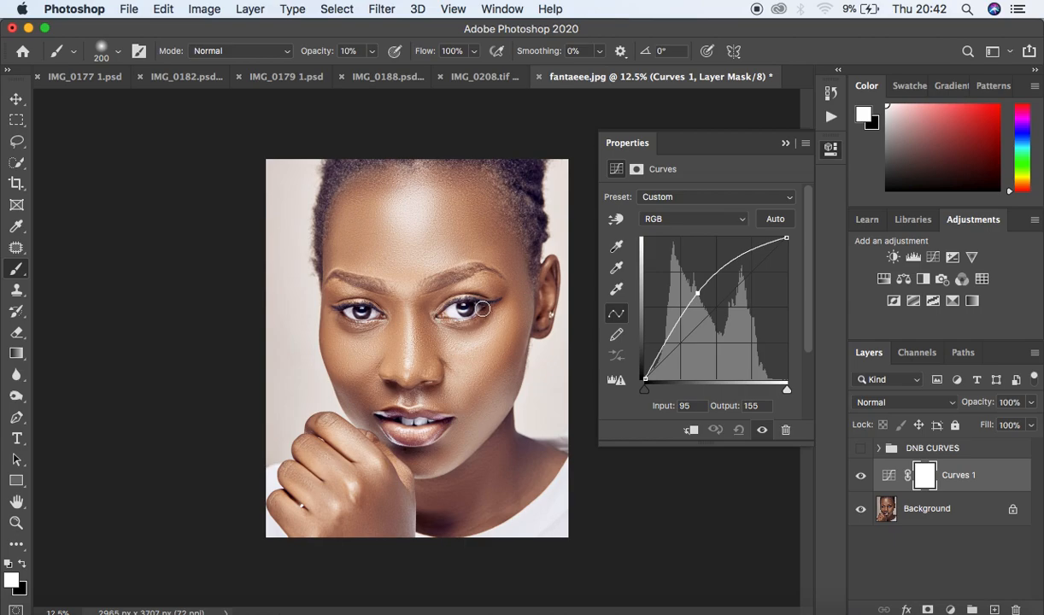
# - Invert the brightening Curves layer's mask to black and rename the layer dodge
pyautogui.click(786, 145)
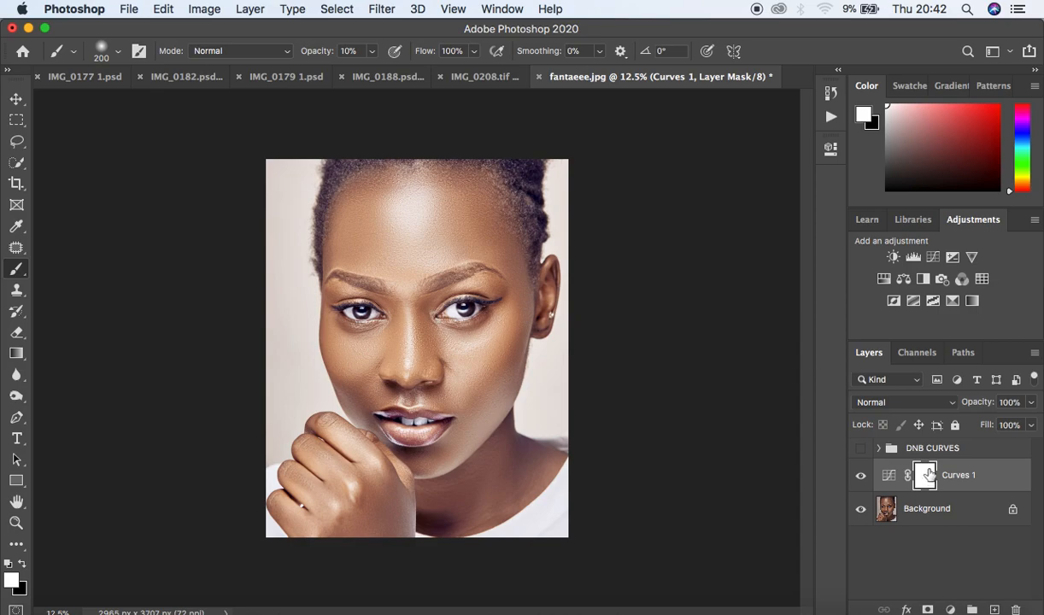
pyautogui.press('super+i')
pyautogui.doubleClick(954, 476)
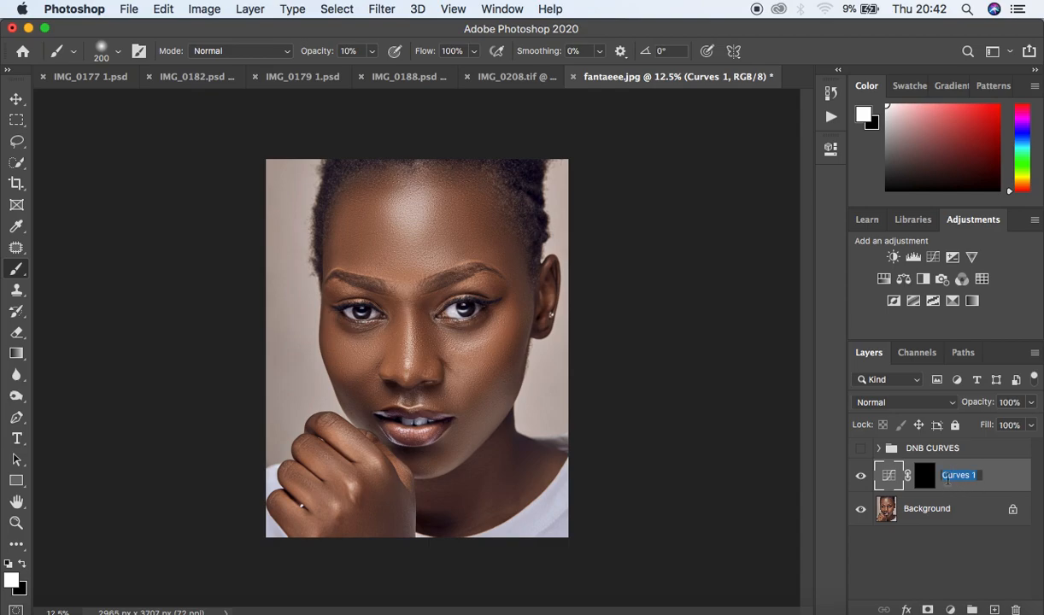
pyautogui.write('dod')
pyautogui.press('Return')
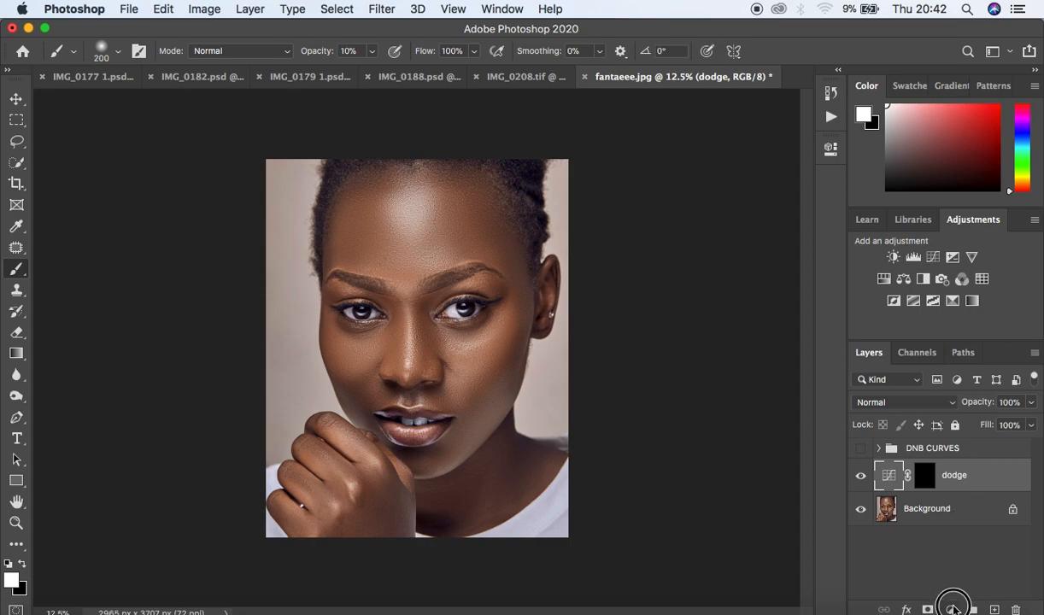
# - Add another Curves adjustment and pull a midtone point down to about input 154, output 102
pyautogui.click(951, 609)
pyautogui.click(944, 384)
pyautogui.moveTo(716, 310); pyautogui.dragTo(730, 323)
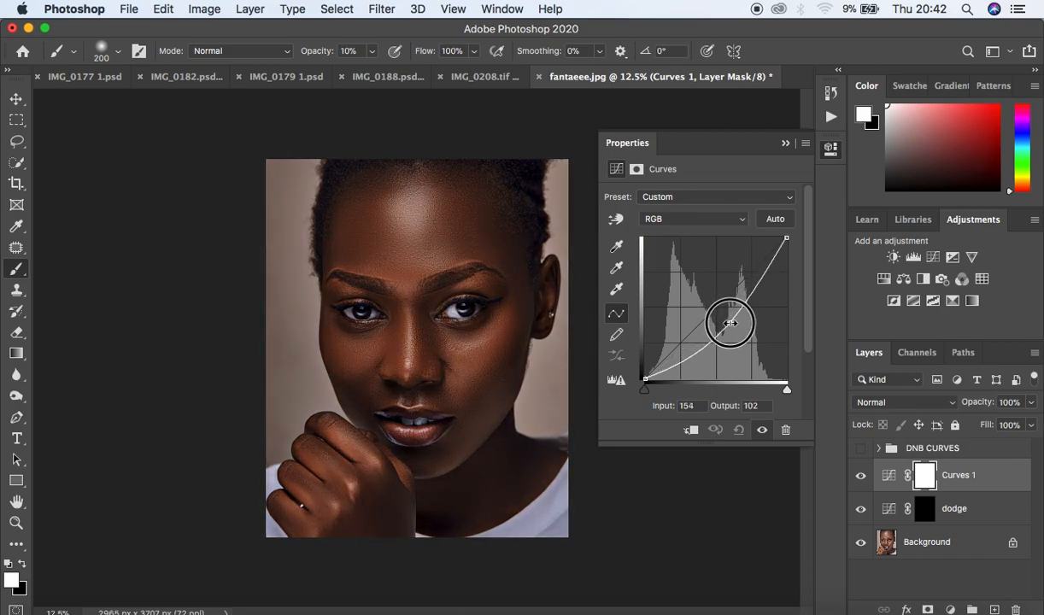
pyautogui.click(786, 145)
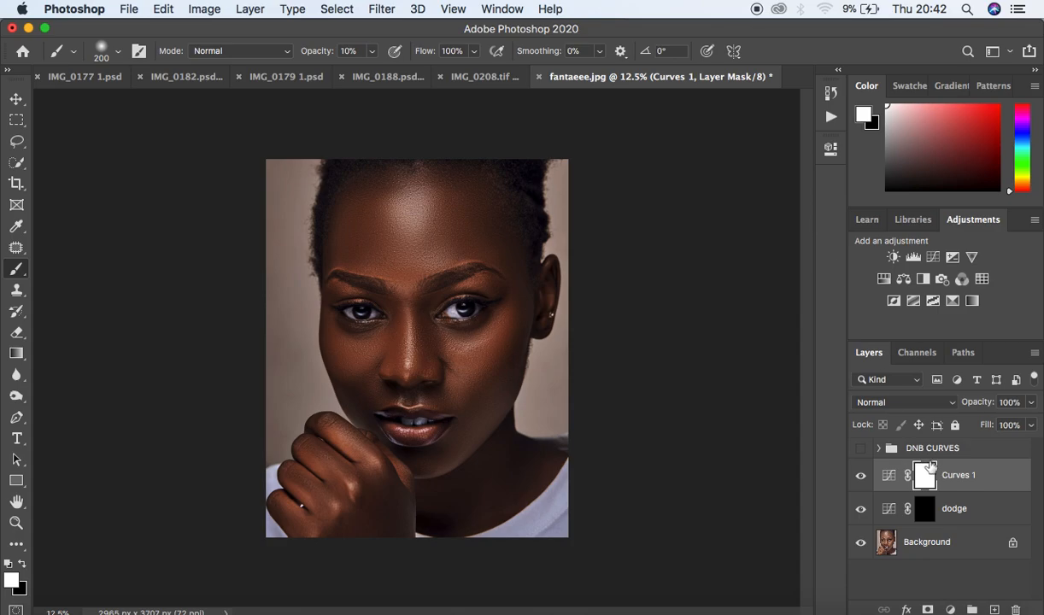
# - Invert the new Curves layer's mask to black and rename the layer burn
pyautogui.moveTo(930, 475); pyautogui.dragTo(932, 477)
pyautogui.hotkey('ctrl', 'i')
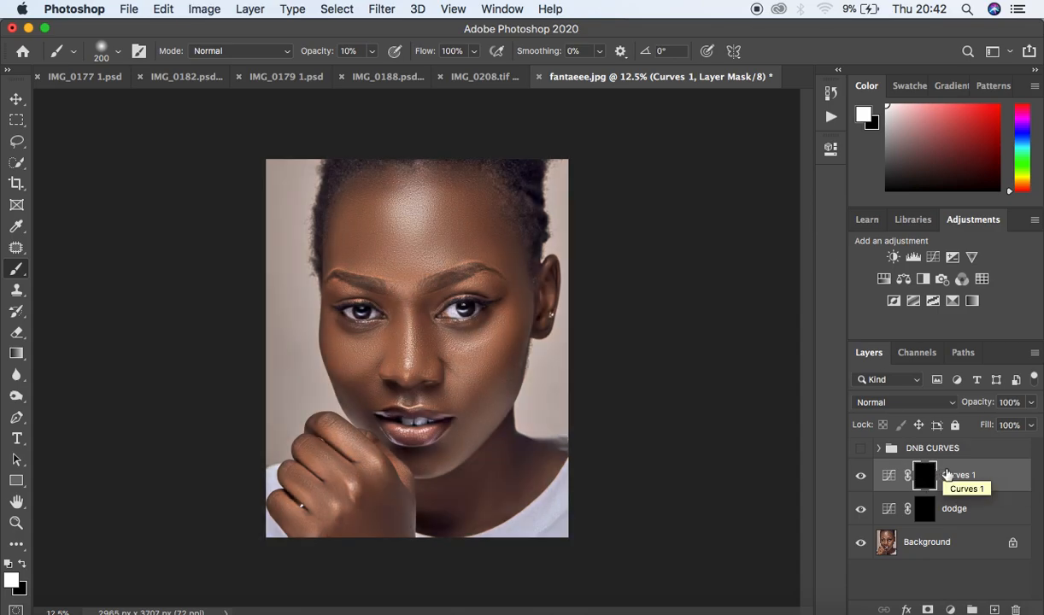
pyautogui.doubleClick(955, 474)
pyautogui.write('b')
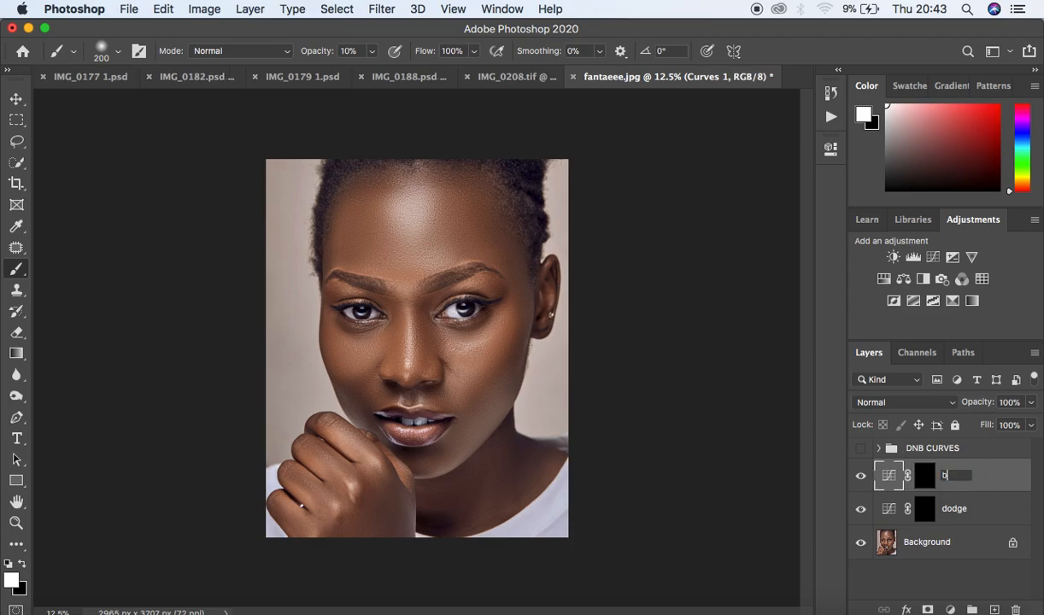
pyautogui.write('urn')
pyautogui.press('Return')
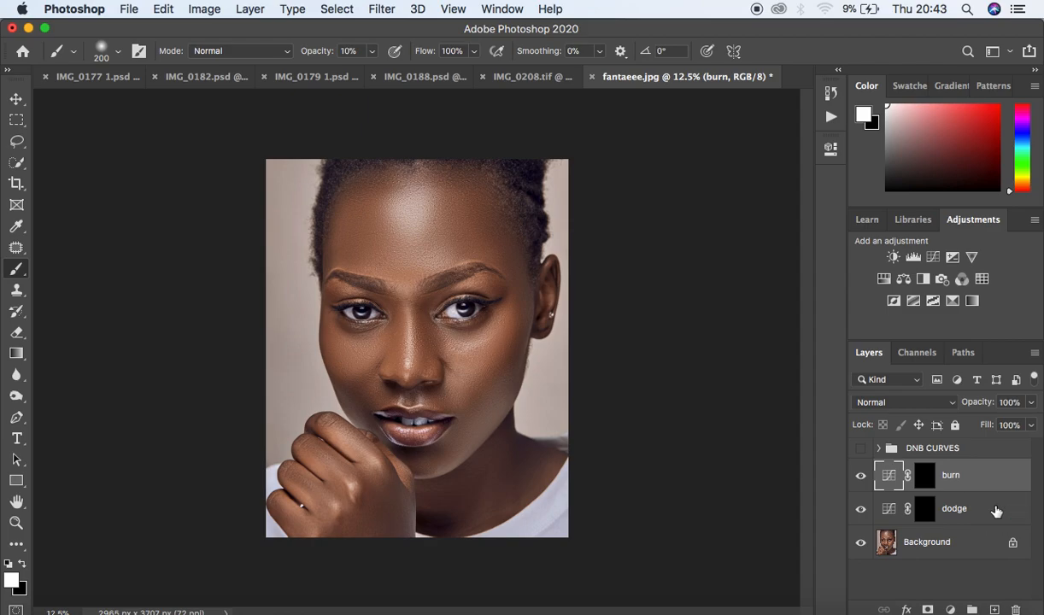
# - Group the burn and dodge layers together and name the group DNB LINES
pyautogui.keyDown('shift'); pyautogui.click(997, 511); pyautogui.keyUp('shift')
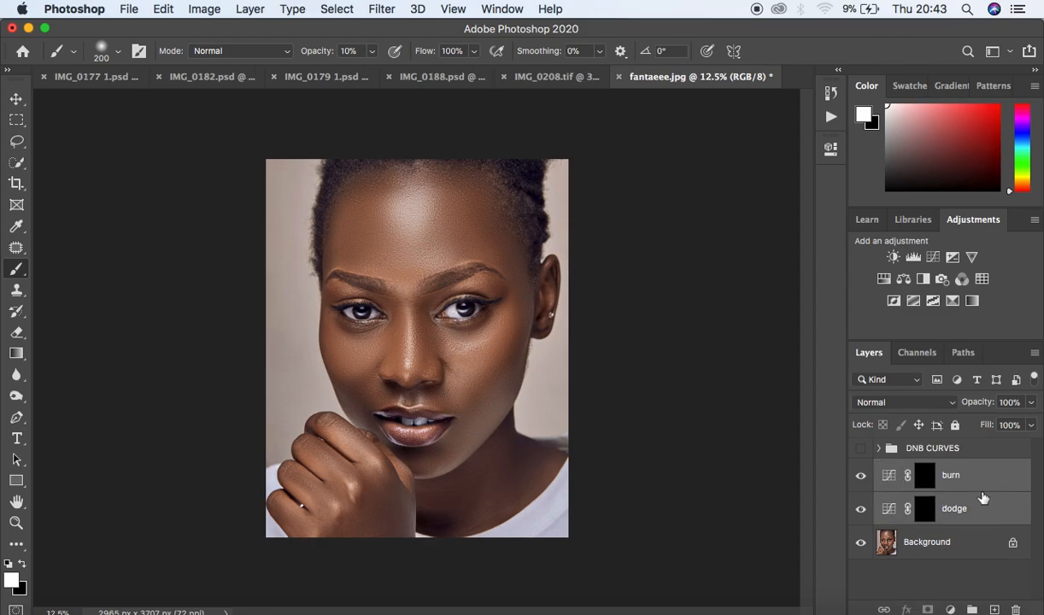
pyautogui.moveTo(984, 509); pyautogui.dragTo(917, 489)
pyautogui.press('super+g')
pyautogui.doubleClick(922, 468)
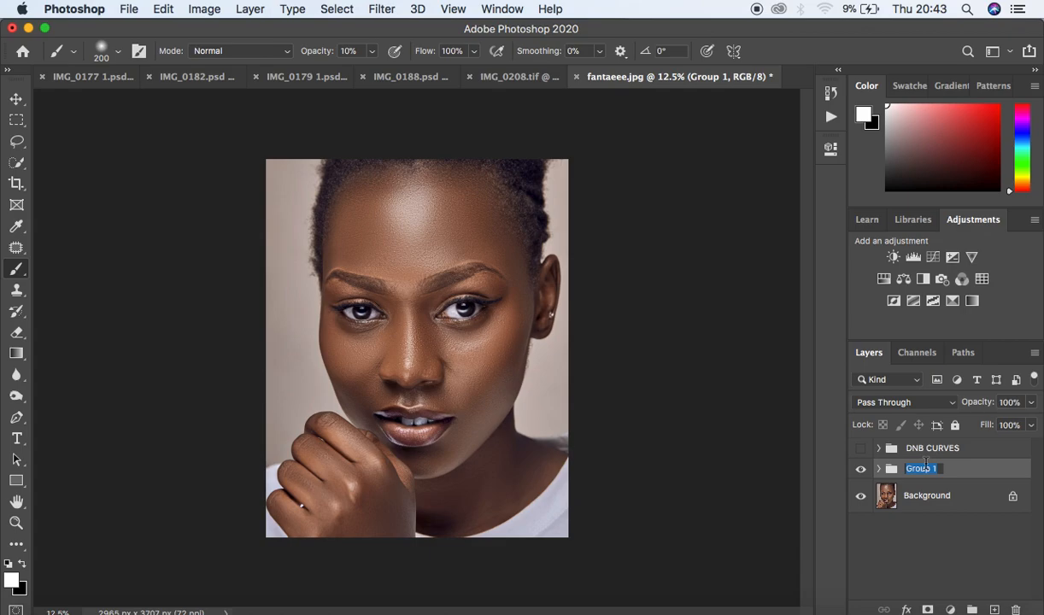
pyautogui.write('DNB LINES')
pyautogui.press('Return')
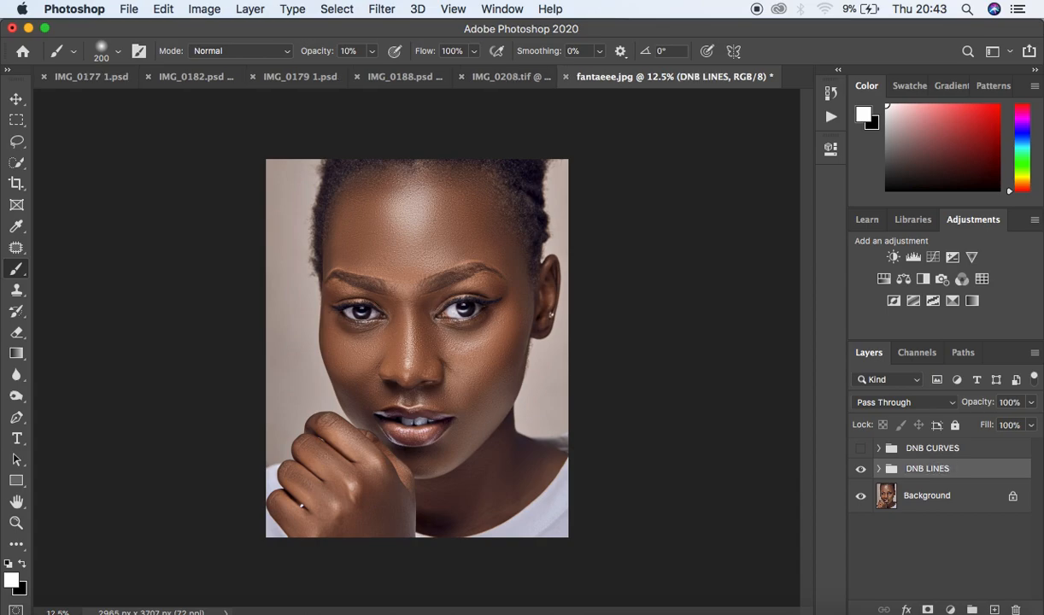
# - Select the dodge mask and, at 100% brush opacity with a smaller brush, paint highlight lines on forehead, nose, cheekbones, chin and knuckles
pyautogui.click(881, 470)
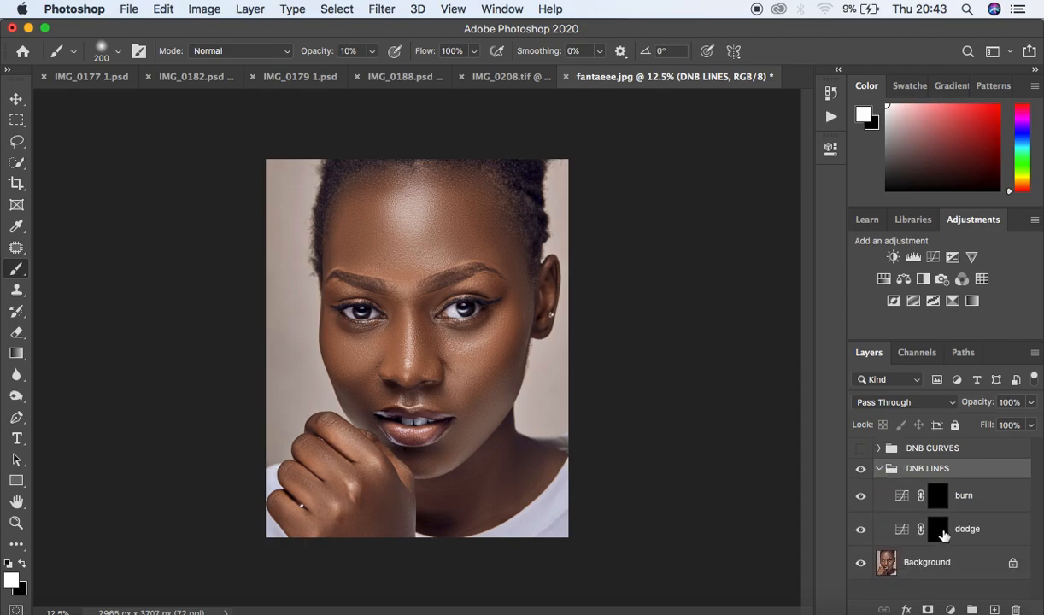
pyautogui.click(938, 531)
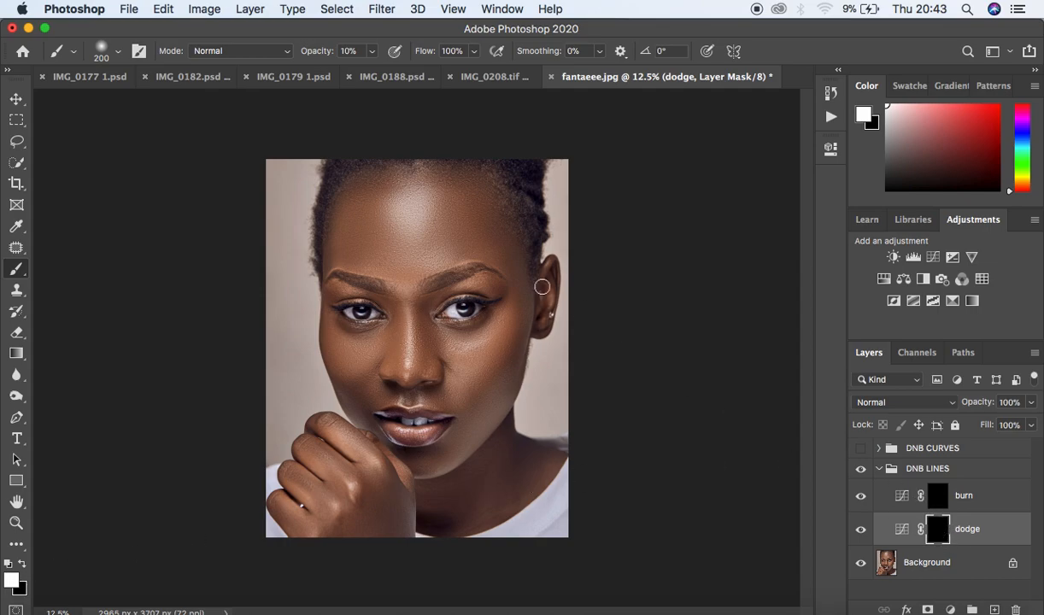
pyautogui.click(371, 50)
pyautogui.moveTo(372, 70); pyautogui.dragTo(459, 72)
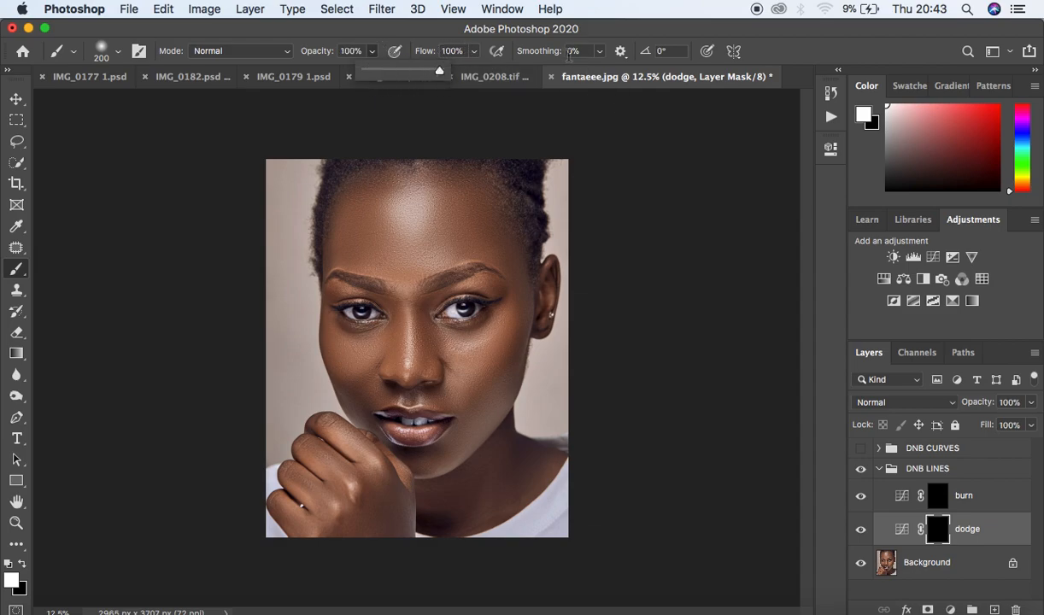
pyautogui.click(662, 157)
pyautogui.press('[')
pyautogui.press('[')
pyautogui.press('[')
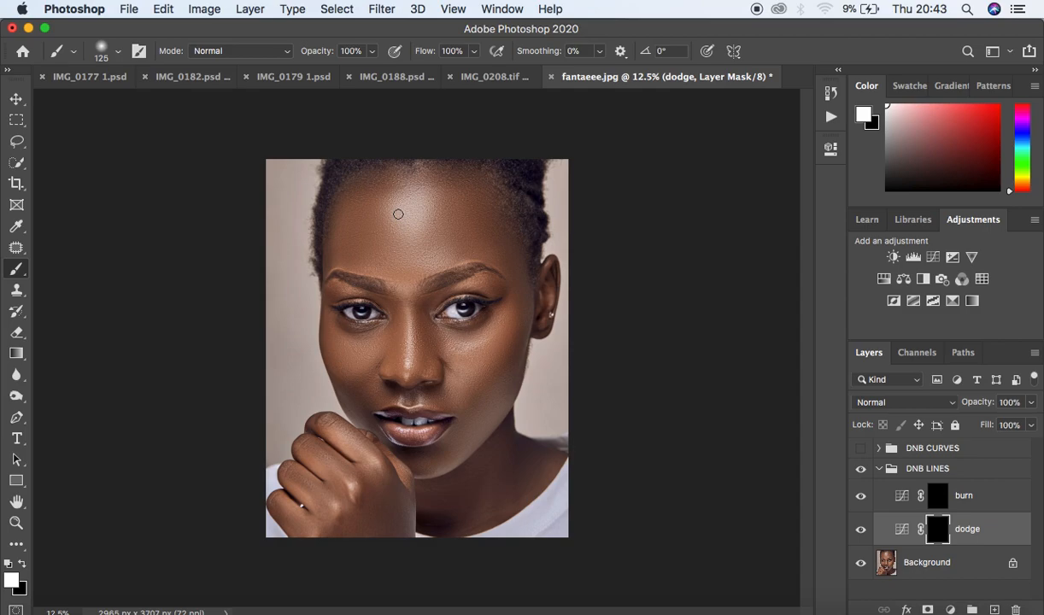
pyautogui.moveTo(394, 212); pyautogui.dragTo(427, 212)
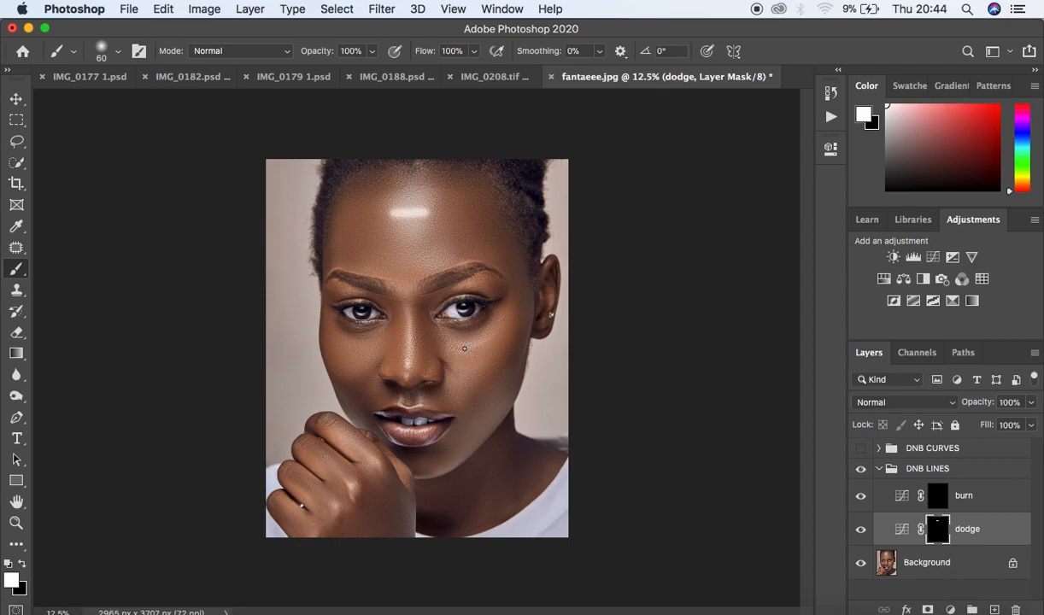
pyautogui.moveTo(464, 348); pyautogui.dragTo(488, 339)
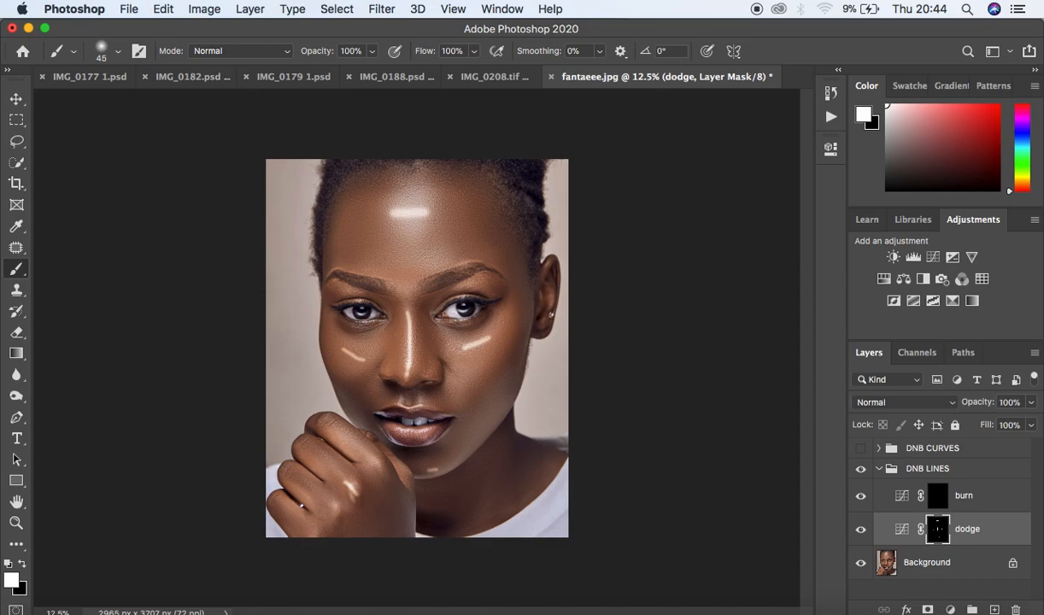
# - Select the burn mask and paint shadow lines along the temples, sides of the nose and jawline
pyautogui.click(895, 485)
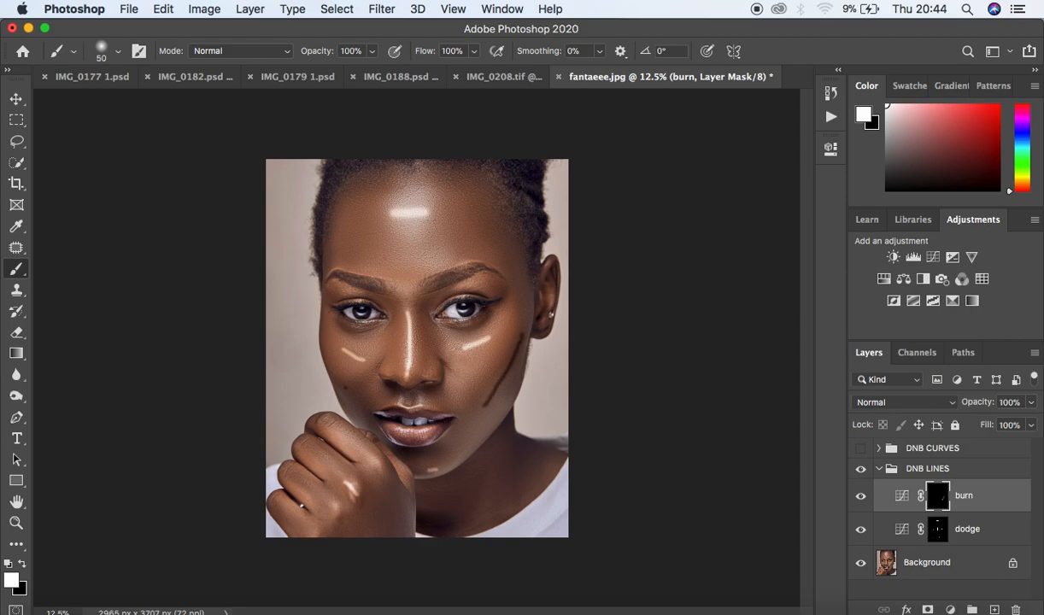
pyautogui.moveTo(352, 225); pyautogui.dragTo(344, 239)
pyautogui.moveTo(462, 209); pyautogui.dragTo(495, 241)
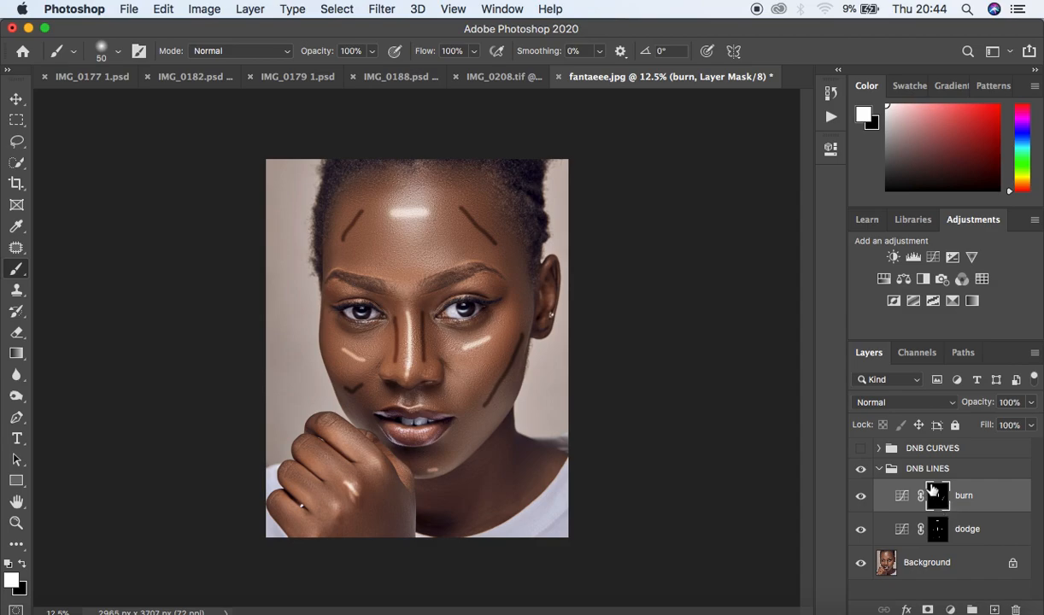
# - Open the Properties panel and feather the burn mask to about 88.5 px
pyautogui.click(502, 8)
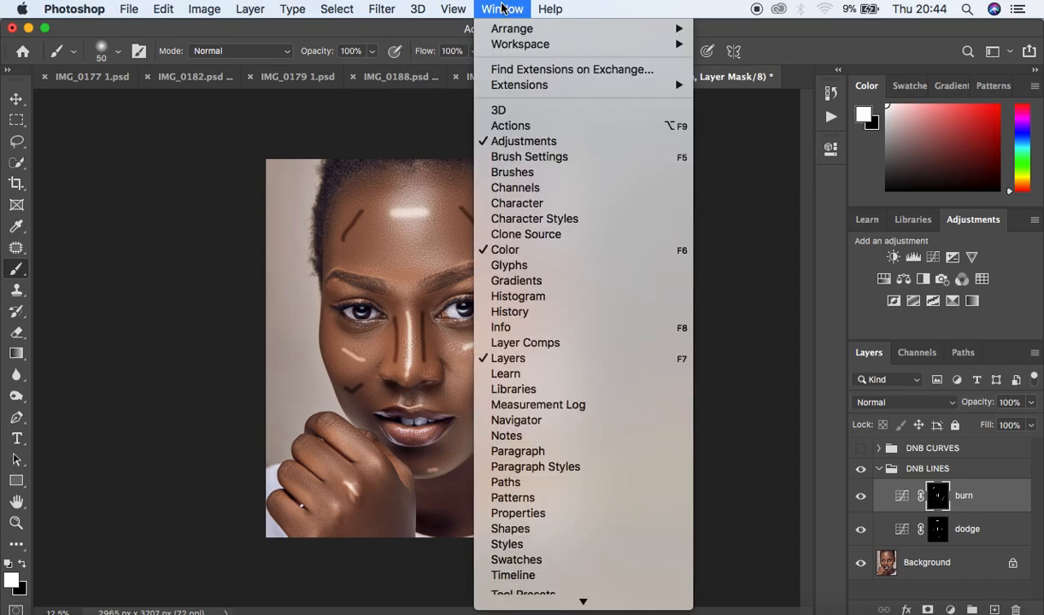
pyautogui.click(557, 513)
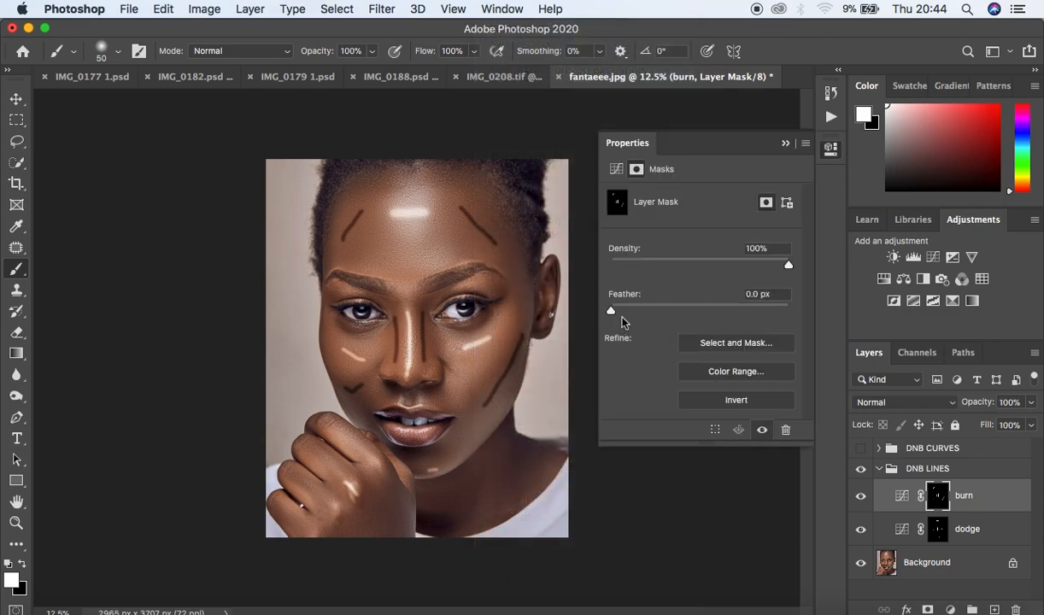
pyautogui.moveTo(611, 310); pyautogui.dragTo(722, 314)
pyautogui.click(692, 311)
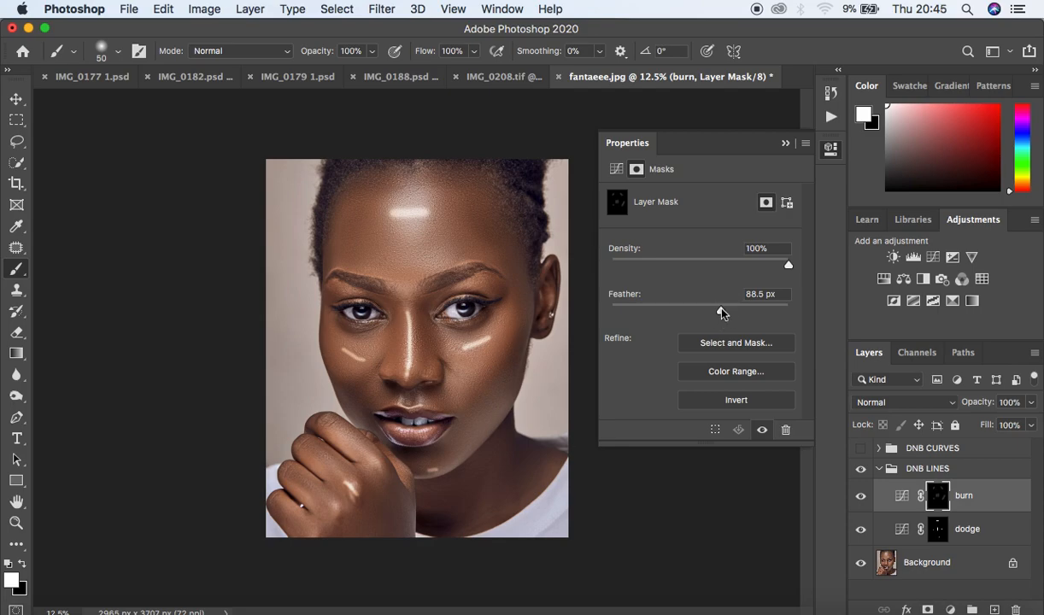
# - Select the dodge mask and feather it to about 85.9 px
pyautogui.click(937, 530)
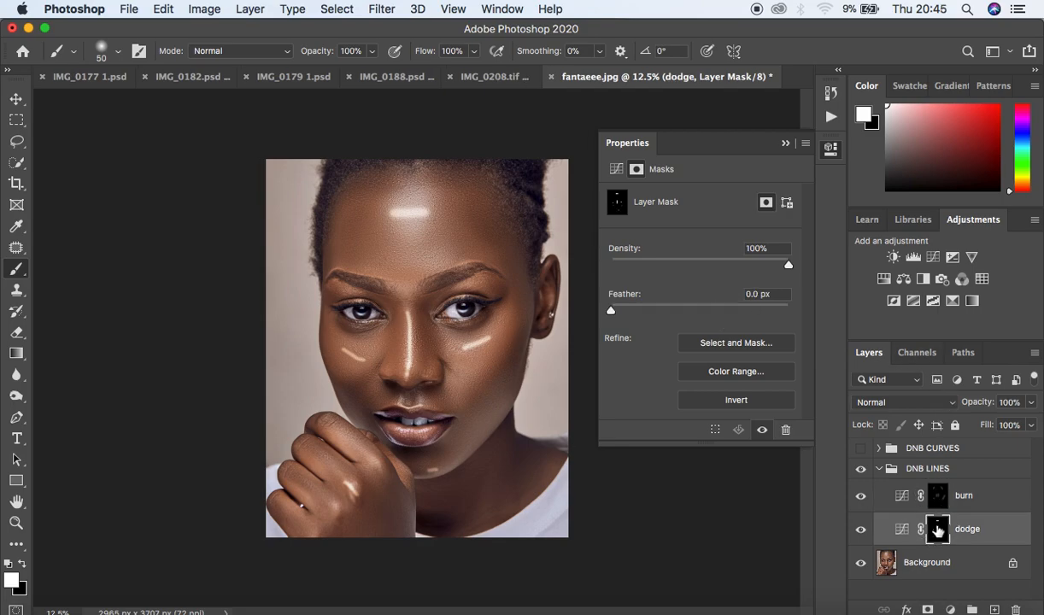
pyautogui.moveTo(612, 310); pyautogui.dragTo(719, 310)
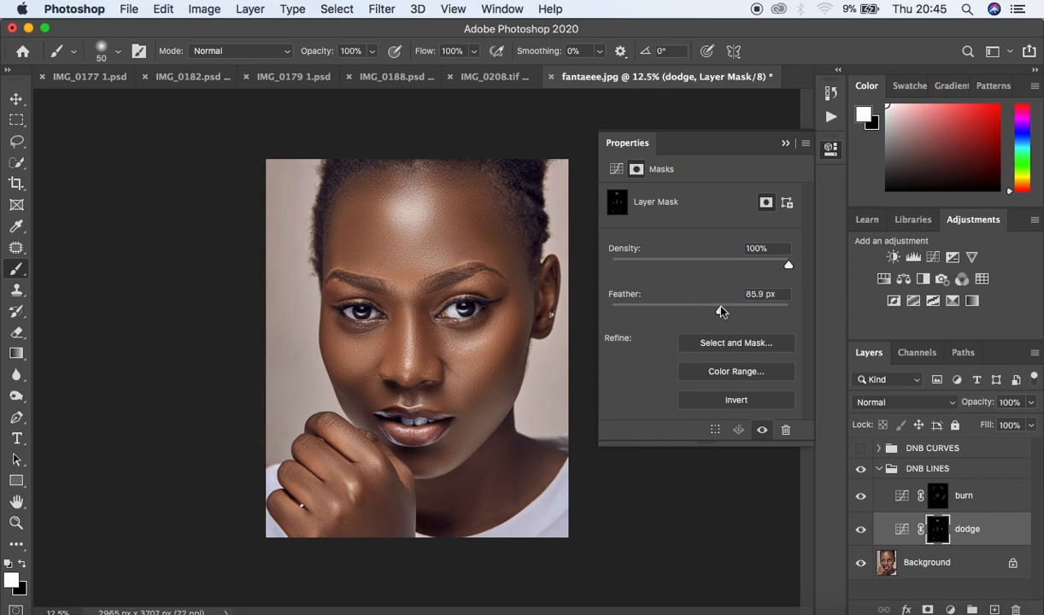
pyautogui.click(785, 146)
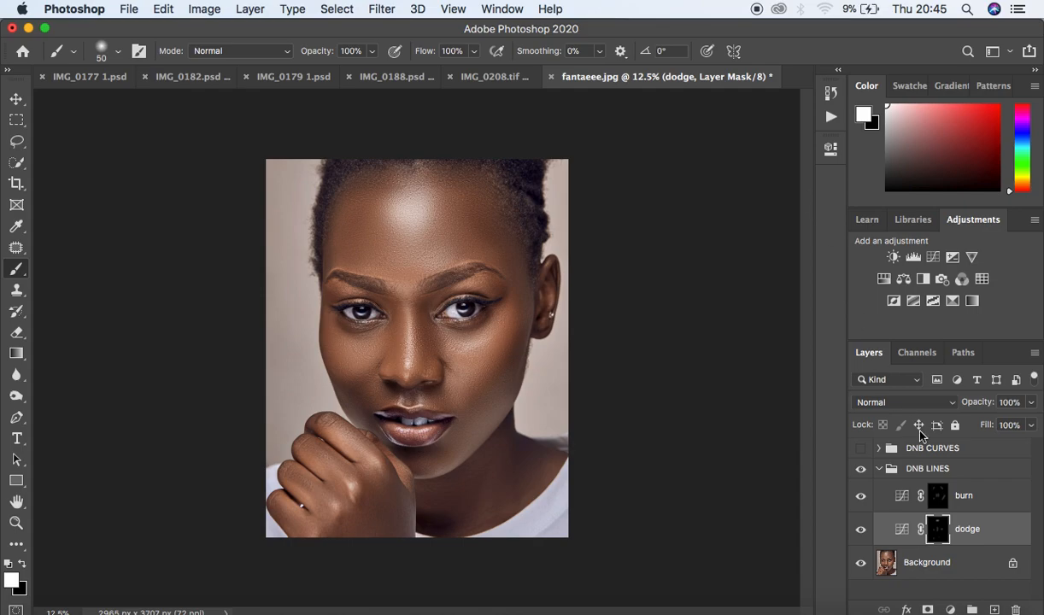
# - Toggle the dodge and burn layers to compare, and set the dodge layer's opacity to 88%
pyautogui.click(860, 529)
pyautogui.click(860, 531)
pyautogui.click(860, 497)
pyautogui.click(861, 498)
pyautogui.click(1031, 403)
pyautogui.moveTo(1031, 423)
pyautogui.mouseDown()
pyautogui.moveTo(986, 424)
pyautogui.moveTo(1025, 434)
pyautogui.mouseUp()
pyautogui.click(1023, 429)
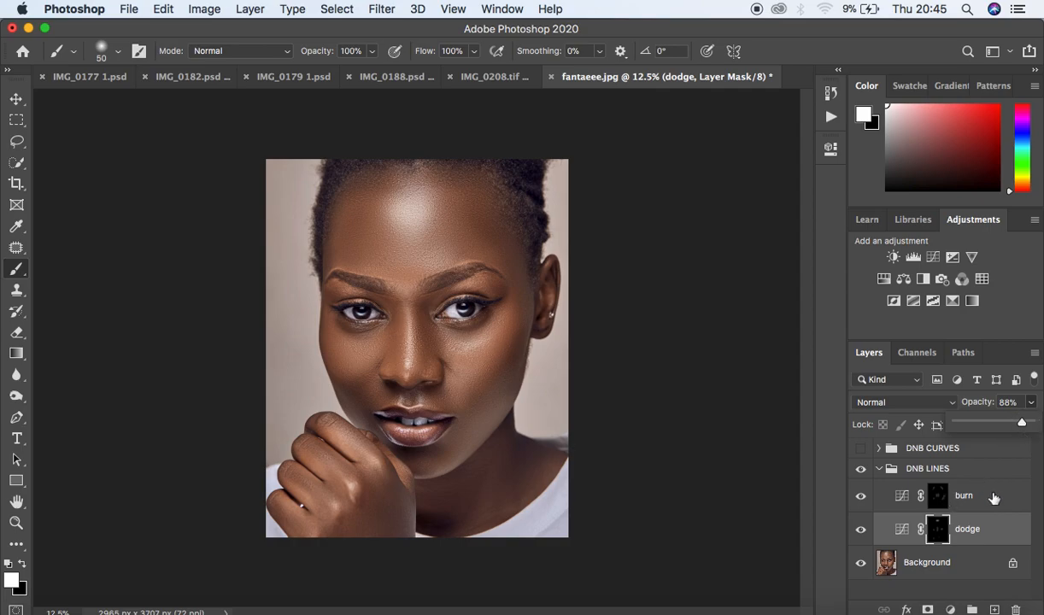
# - Collapse the DNB LINES group and toggle its visibility to compare, finally hiding it
pyautogui.click(880, 468)
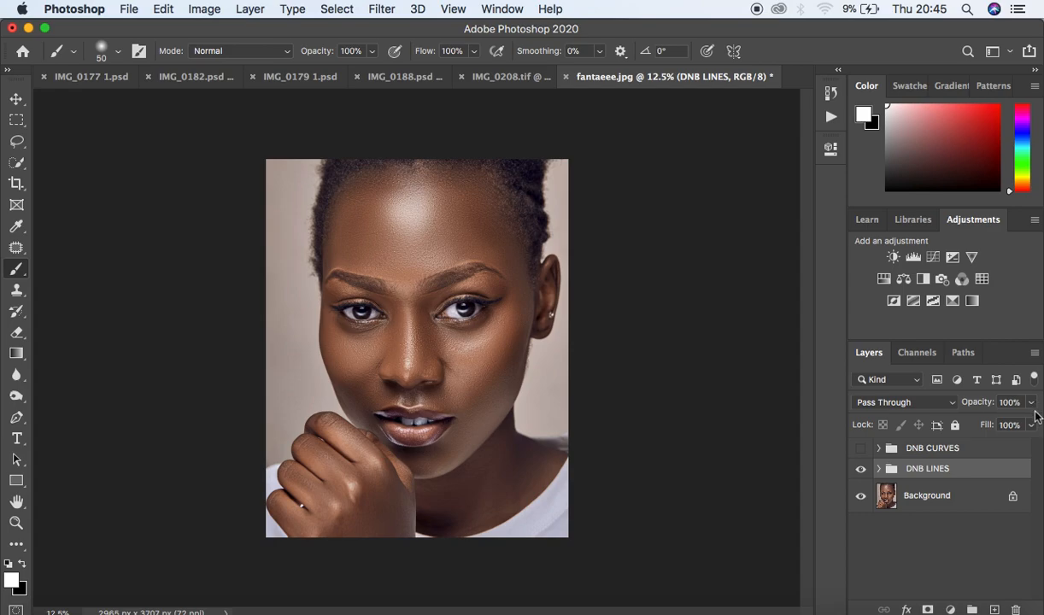
pyautogui.click(862, 470)
pyautogui.click(861, 470)
pyautogui.click(861, 470)
pyautogui.click(861, 470)
pyautogui.click(861, 470)
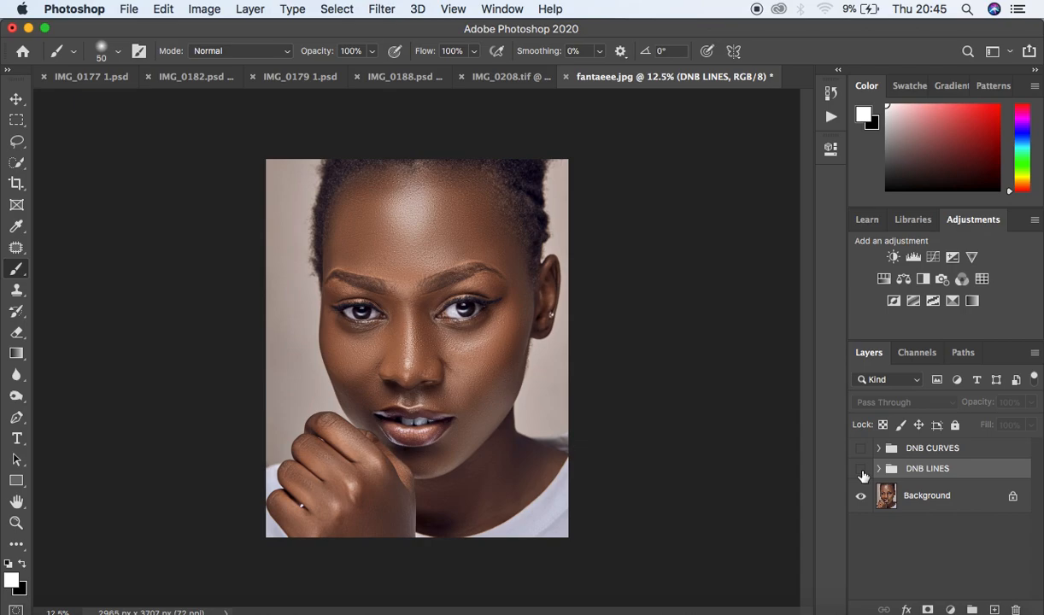
# - Select the Background layer and add a new Curves adjustment layer
pyautogui.click(946, 500)
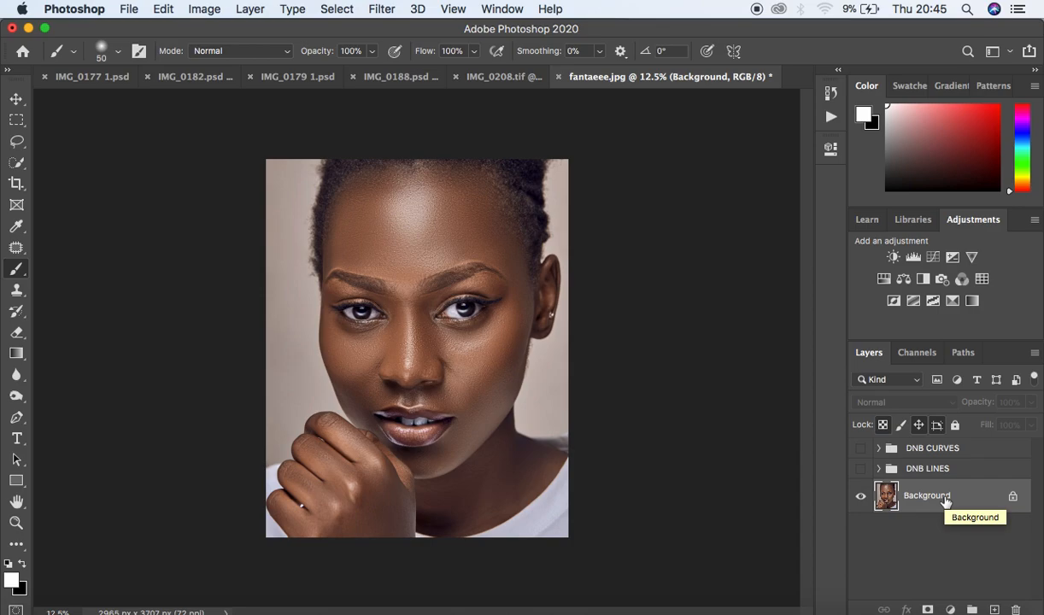
pyautogui.click(950, 609)
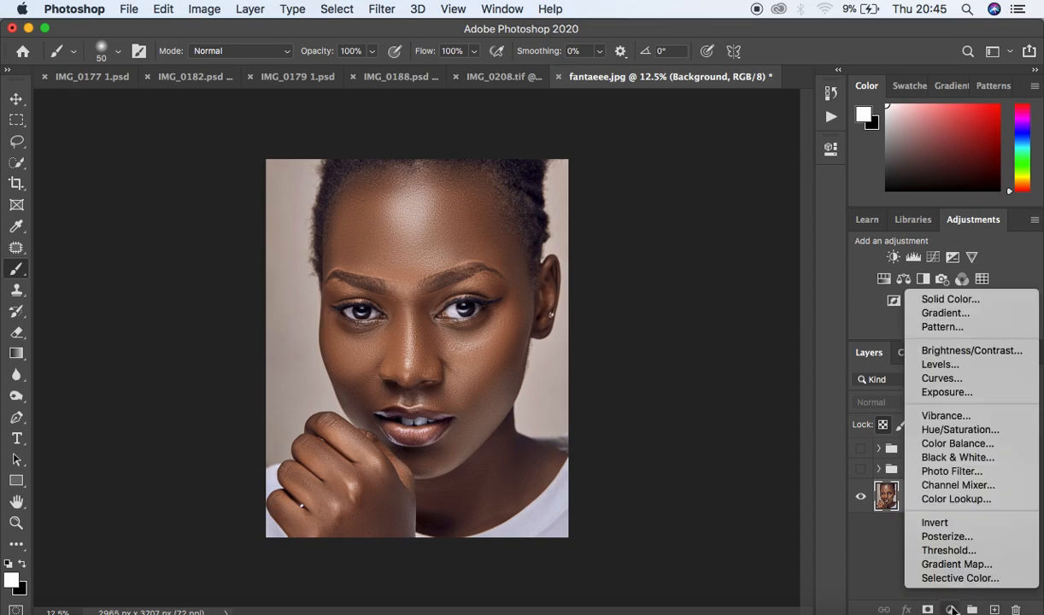
pyautogui.click(942, 377)
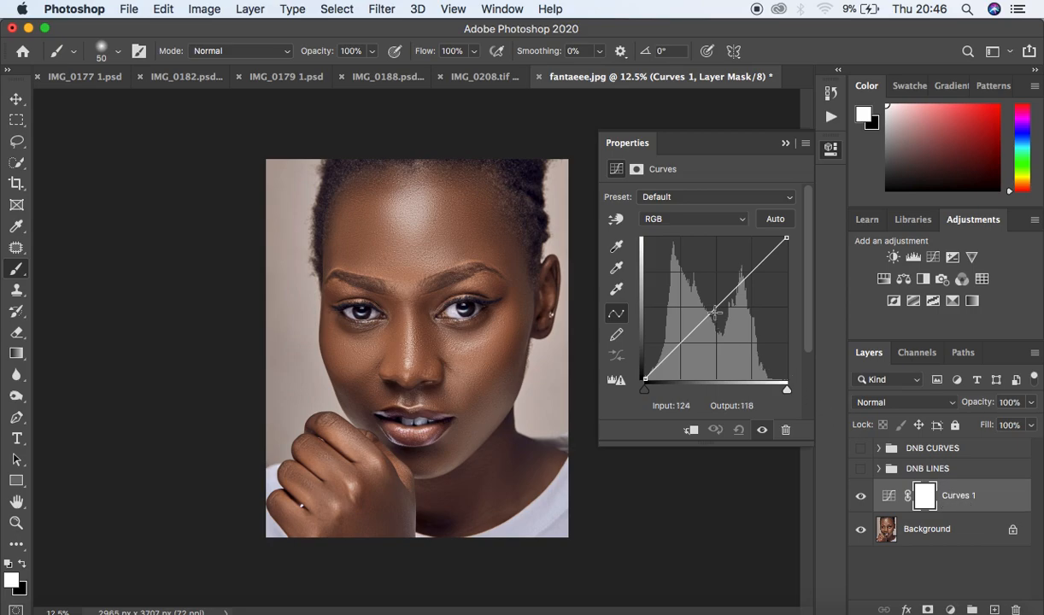
# - Mask the new Curves layer with Color Range, sampling the forehead highlight at a fuzziness of 47
pyautogui.click(335, 11)
pyautogui.click(349, 172)
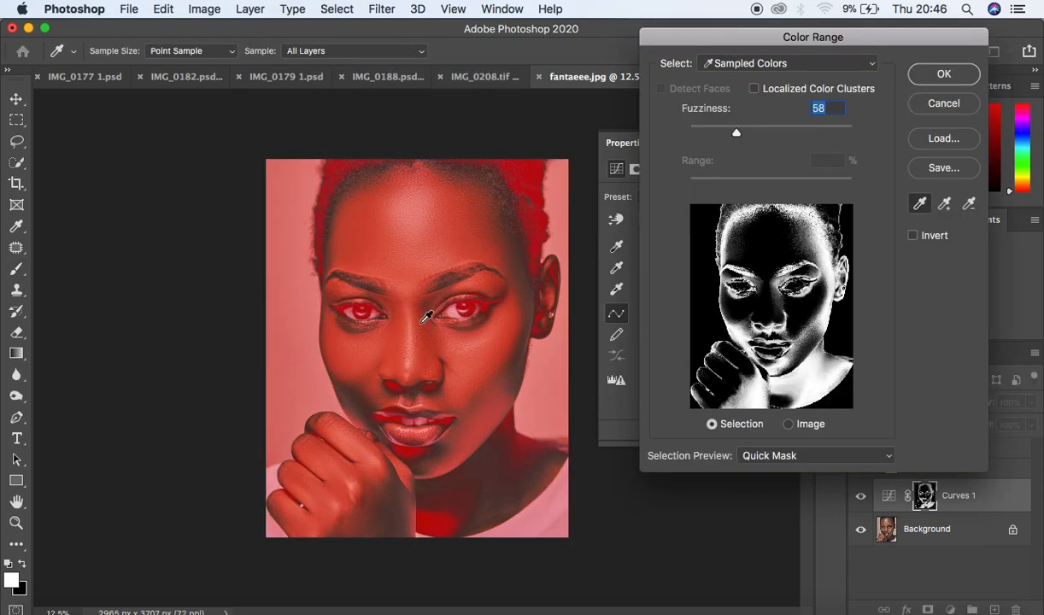
pyautogui.click(413, 219)
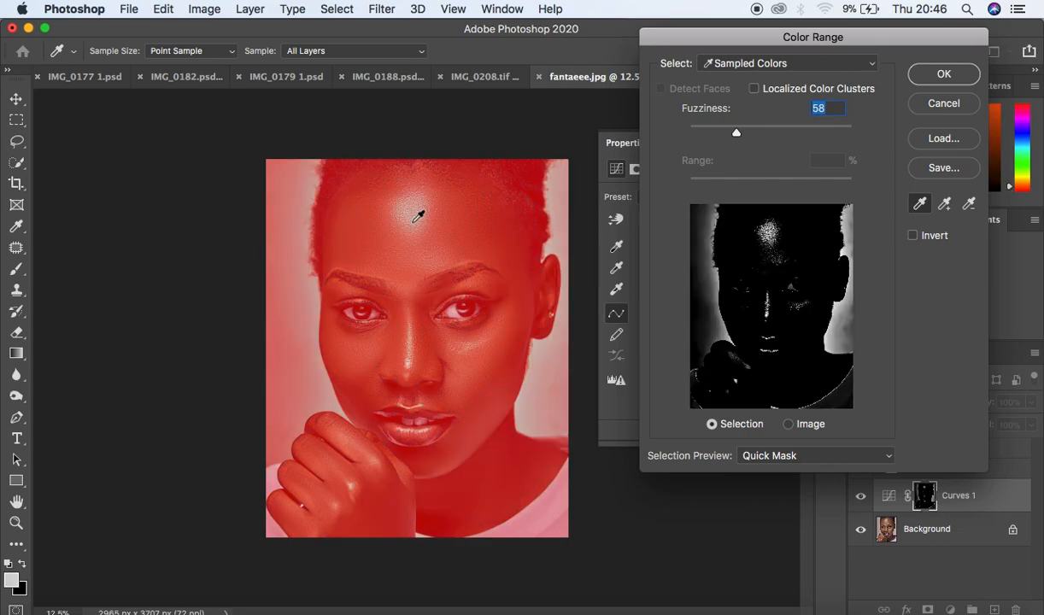
pyautogui.click(414, 217)
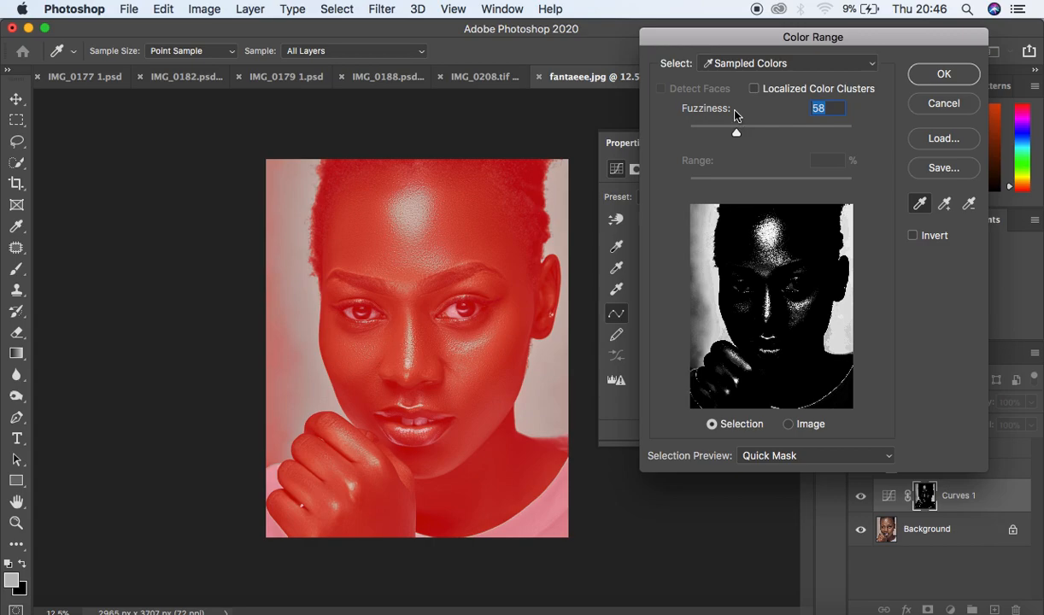
pyautogui.click(778, 65)
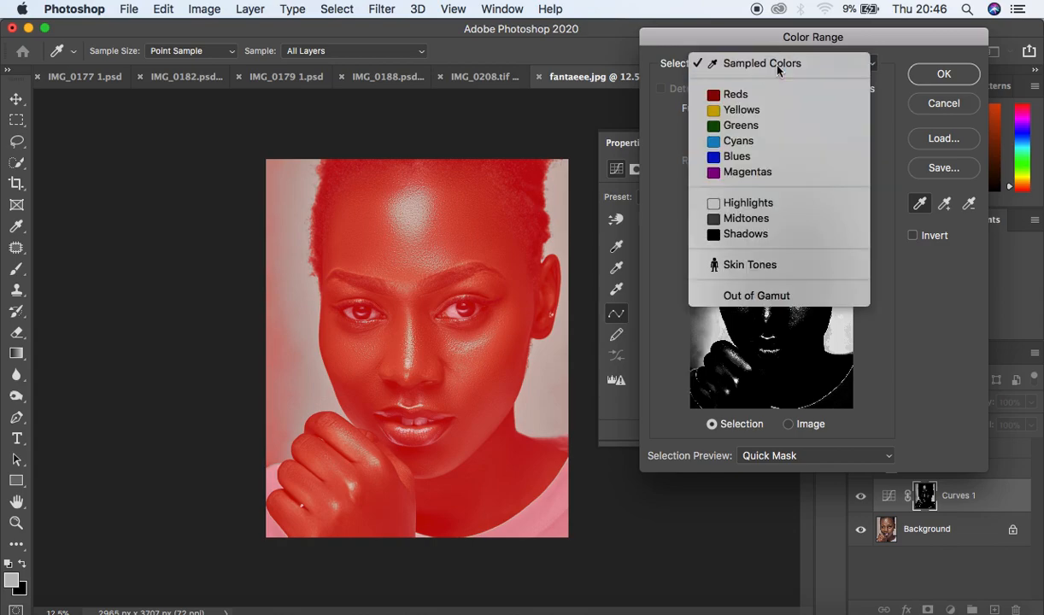
pyautogui.click(777, 65)
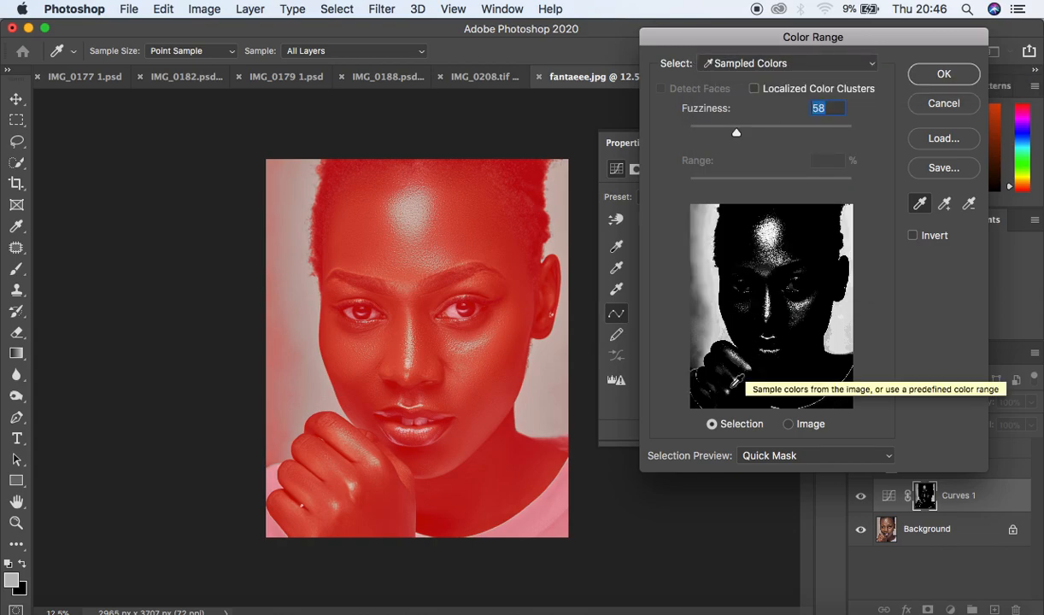
pyautogui.click(802, 457)
pyautogui.click(799, 457)
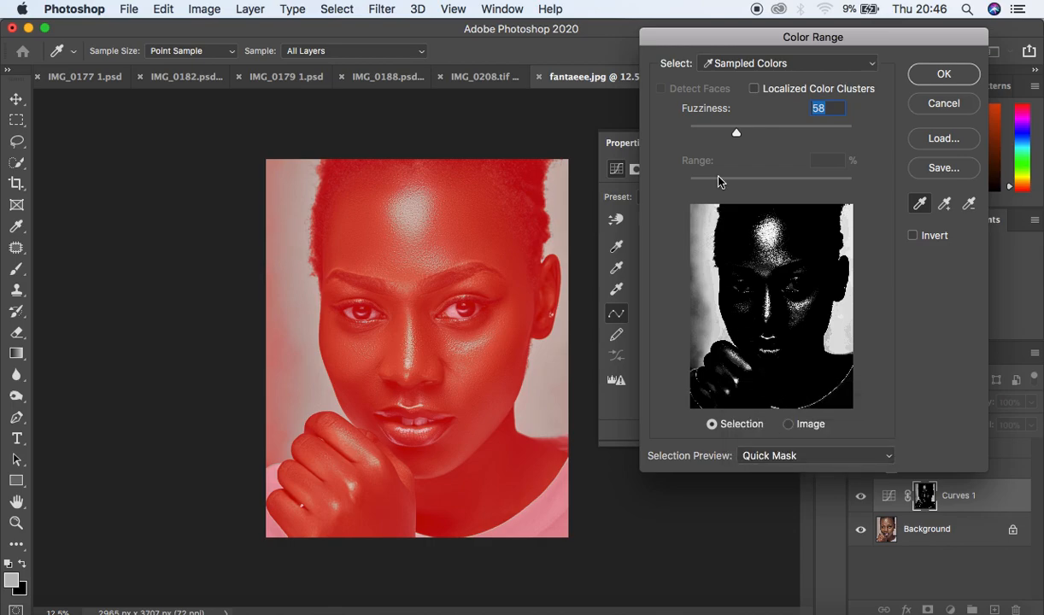
pyautogui.moveTo(737, 134); pyautogui.dragTo(727, 135)
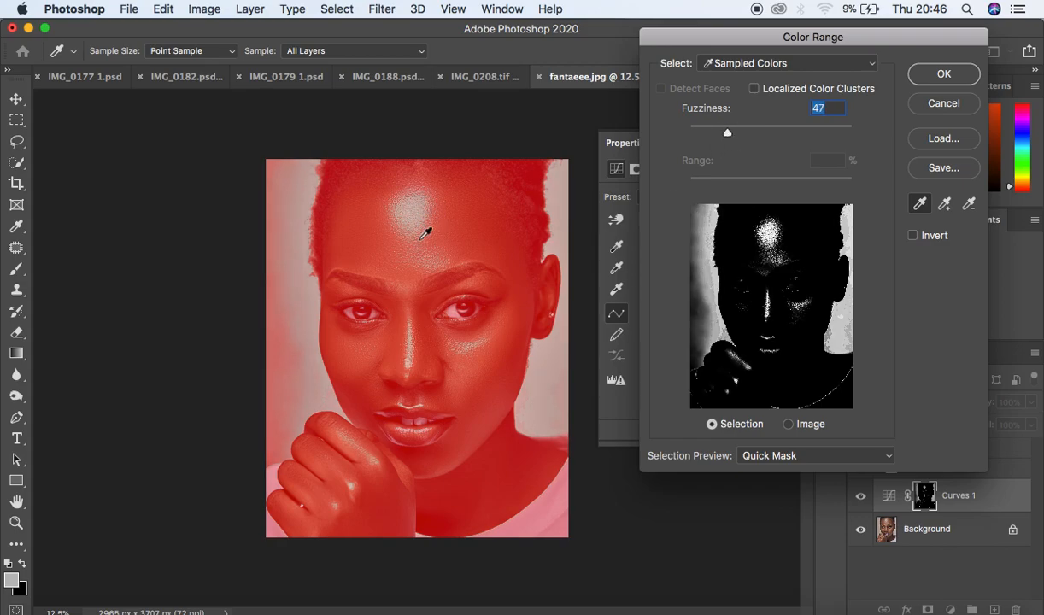
pyautogui.click(941, 75)
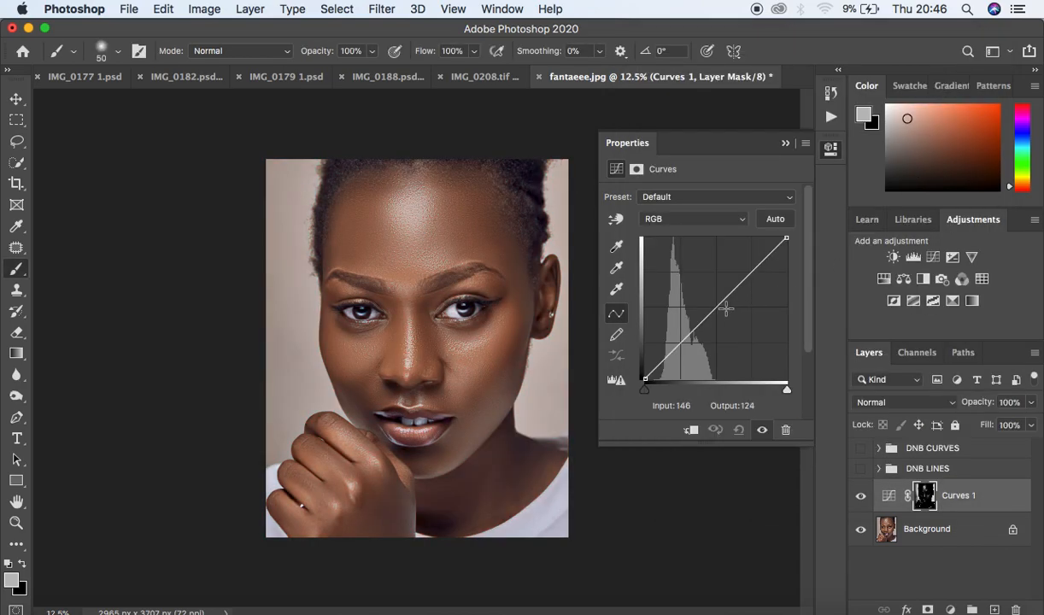
# - Raise the curve's midpoint to output 140 and rename the layer dodge
pyautogui.moveTo(717, 312); pyautogui.dragTo(715, 306)
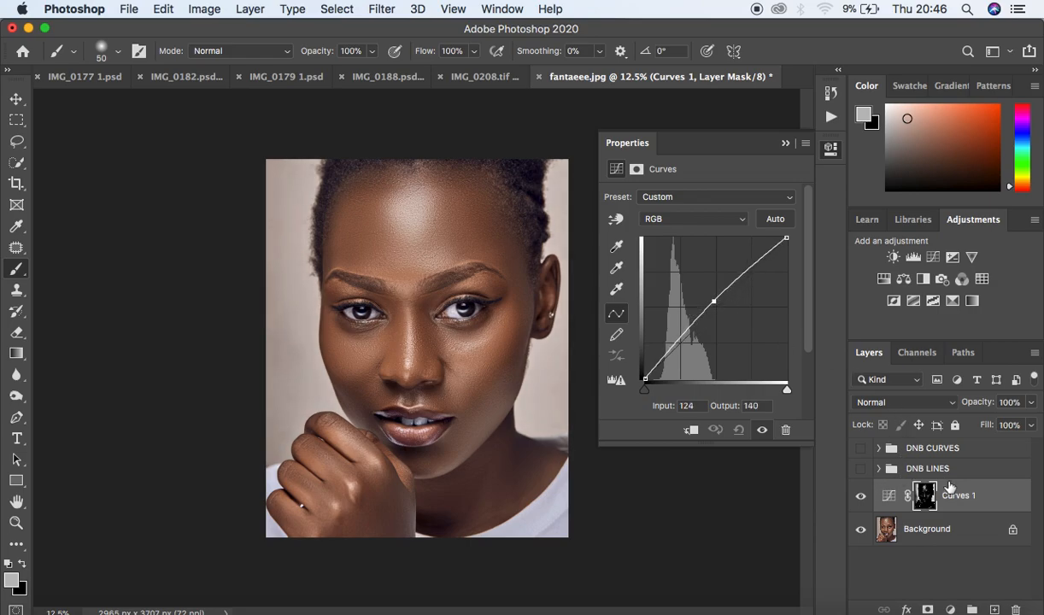
pyautogui.click(786, 144)
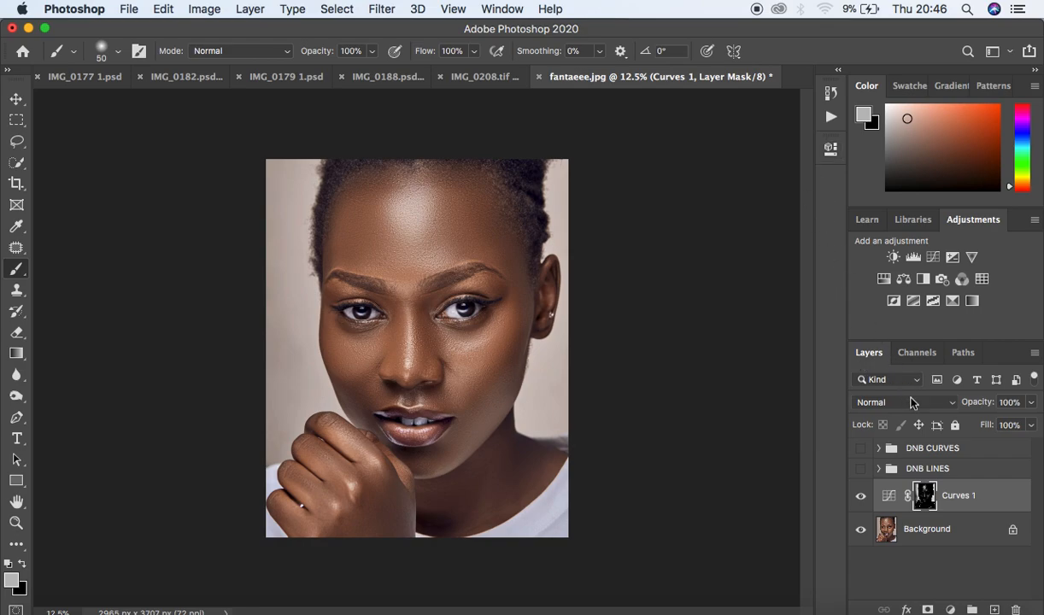
pyautogui.doubleClick(960, 496)
pyautogui.write('dodge')
pyautogui.press('Return')
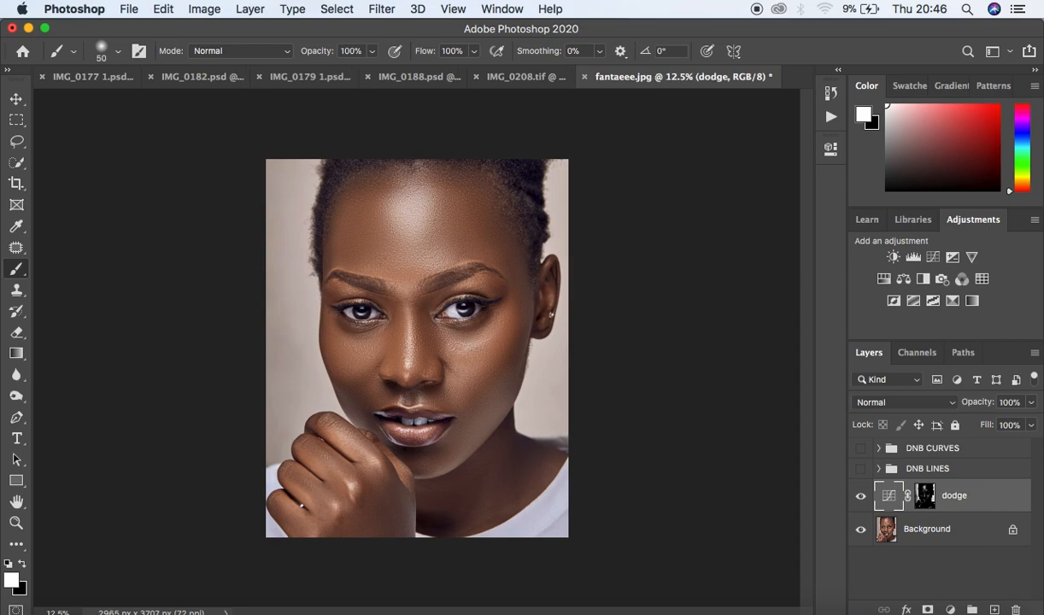
# - Add another Curves adjustment layer and mask it with Color Range sampled between the eyes at fuzziness 47
pyautogui.click(951, 609)
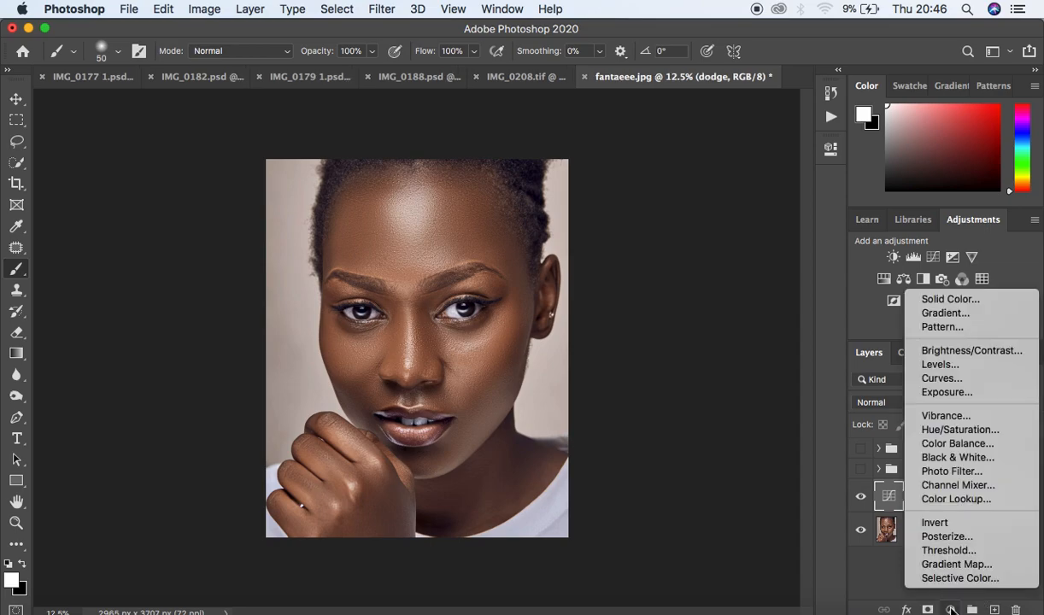
pyautogui.click(953, 383)
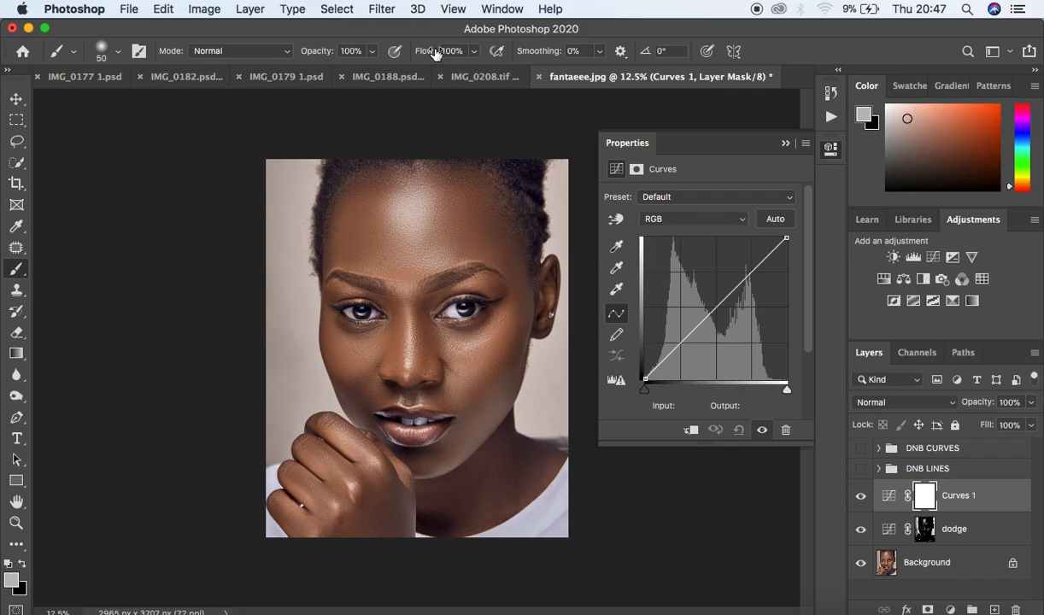
pyautogui.click(336, 9)
pyautogui.click(382, 175)
pyautogui.click(412, 302)
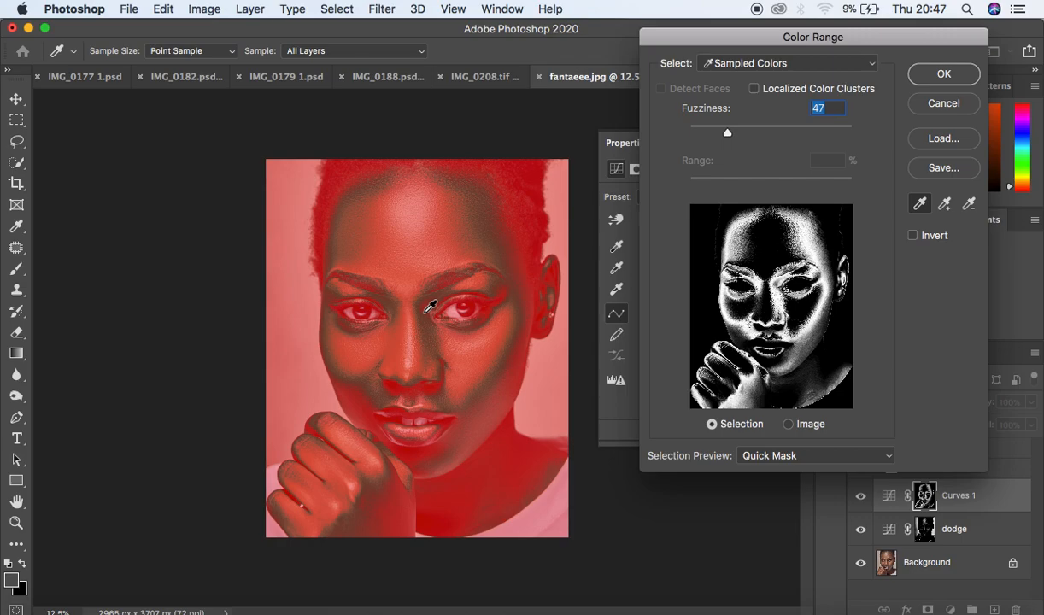
pyautogui.moveTo(732, 133); pyautogui.dragTo(727, 134)
pyautogui.click(932, 76)
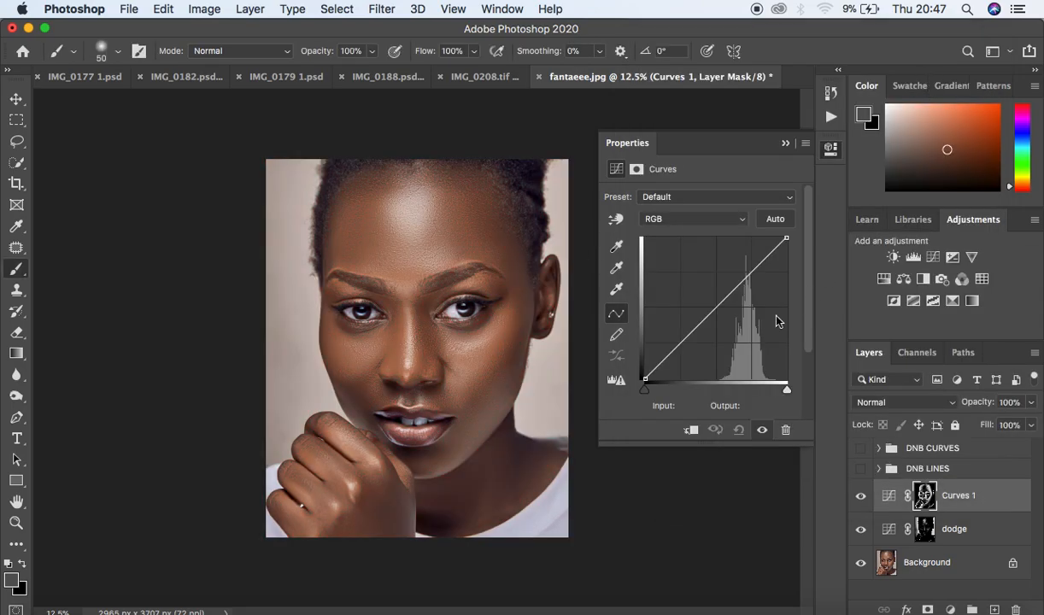
# - Pull the new curve's midpoint down to about input 132, output 121 to darken
pyautogui.click(719, 311)
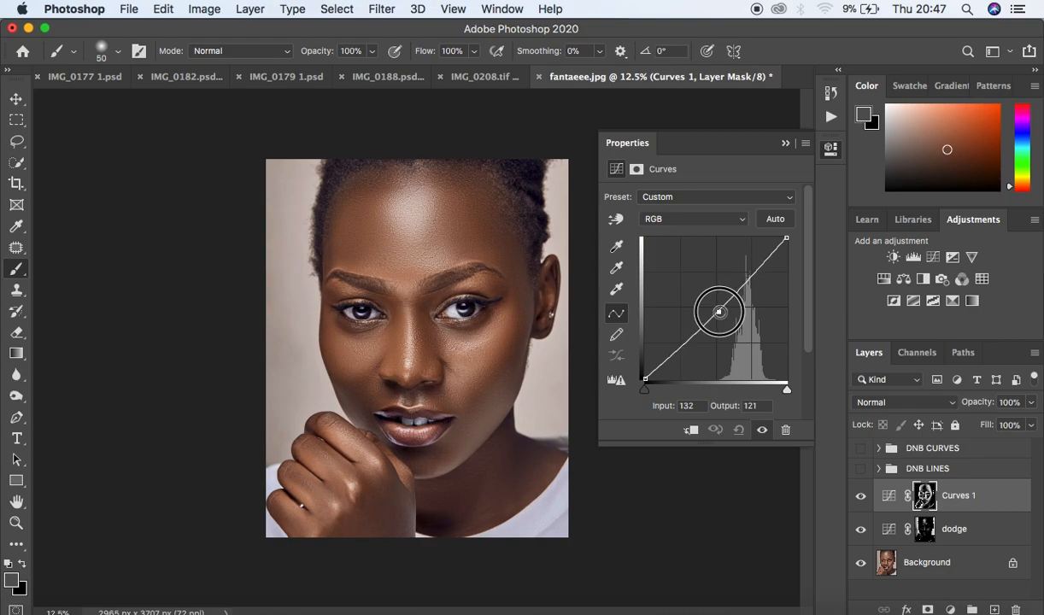
pyautogui.moveTo(719, 311); pyautogui.dragTo(721, 312)
pyautogui.click(785, 145)
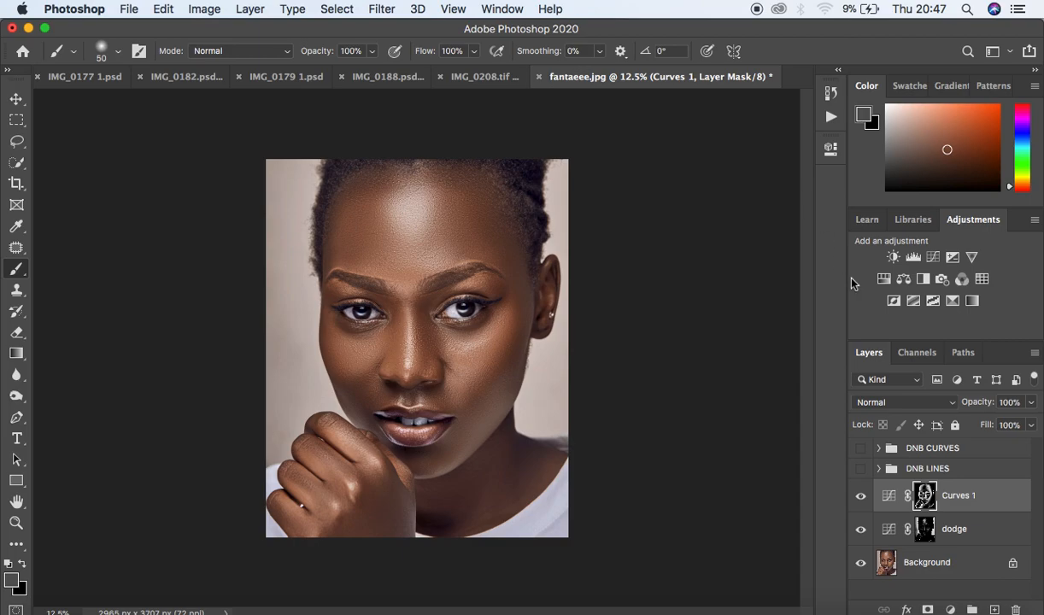
# - Set the blend mode of the new Curves layer and the dodge layer to Luminosity
pyautogui.click(895, 402)
pyautogui.click(893, 599)
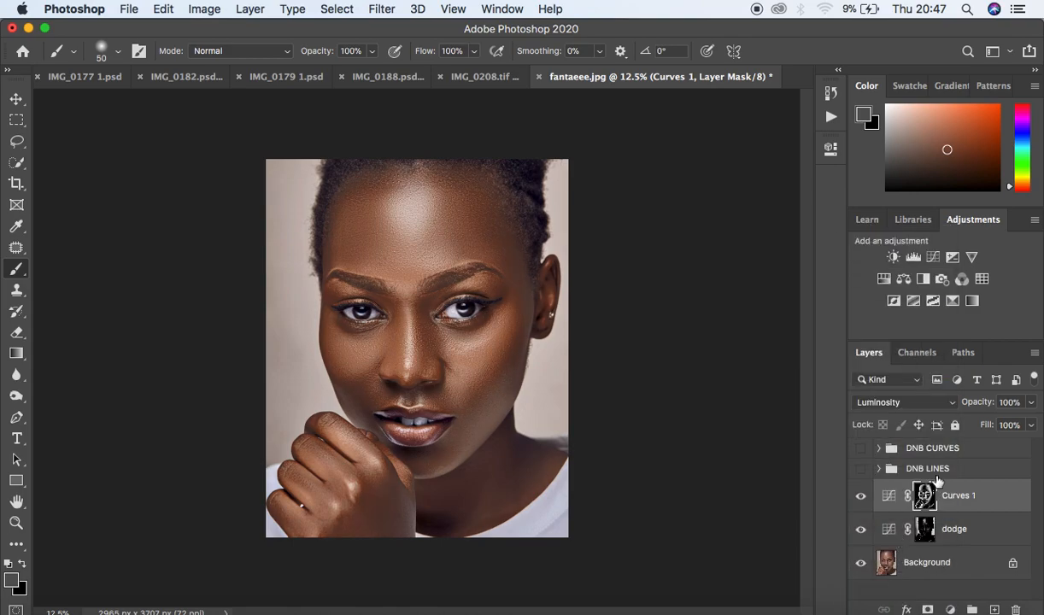
pyautogui.click(926, 529)
pyautogui.click(906, 401)
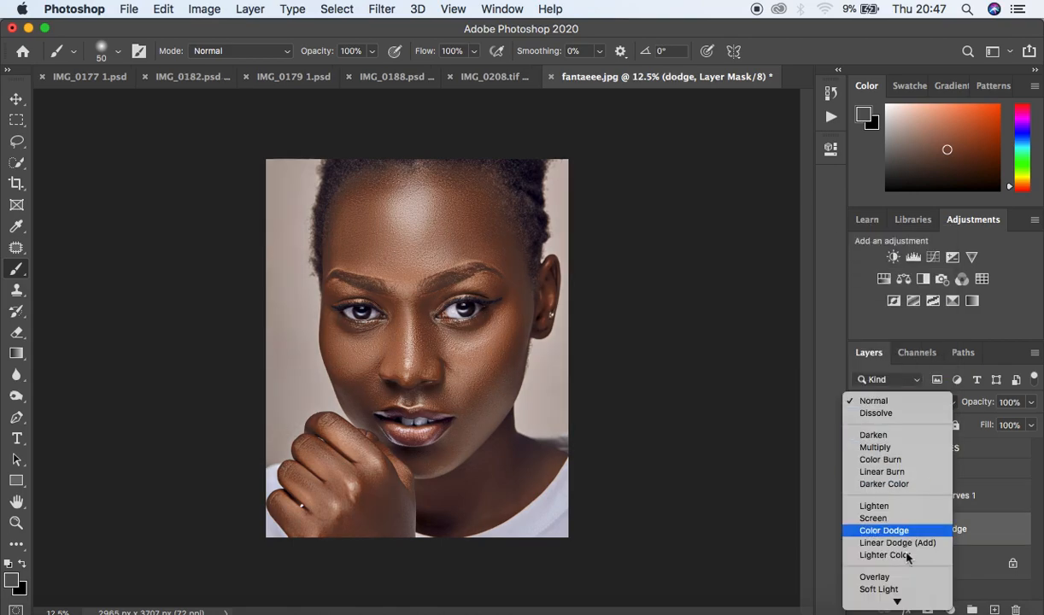
pyautogui.click(904, 603)
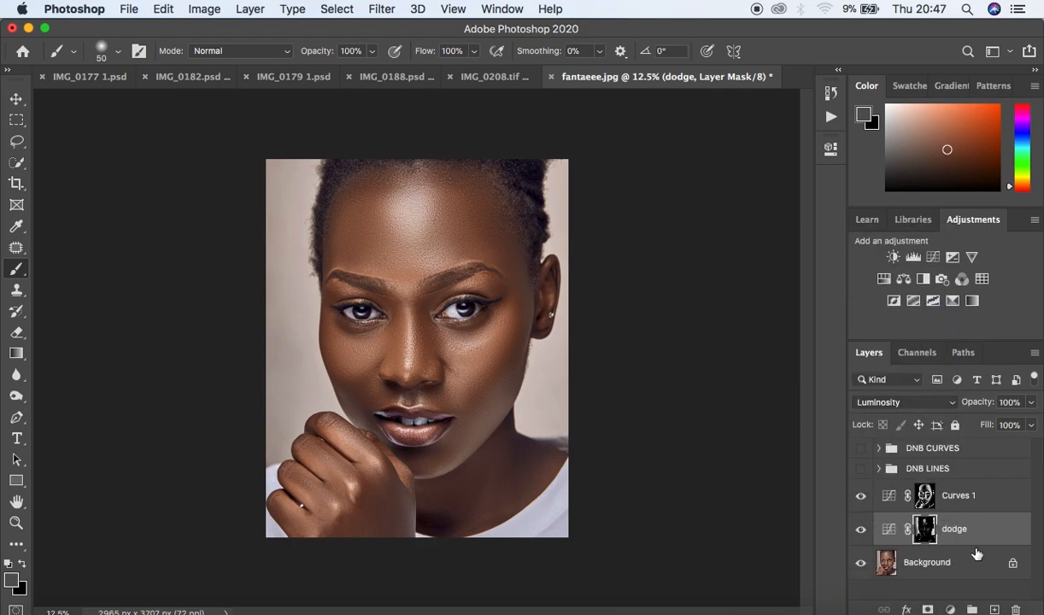
# - Group the two Color Range Curves layers and name the group DNB COLOR RANGE
pyautogui.click(988, 500)
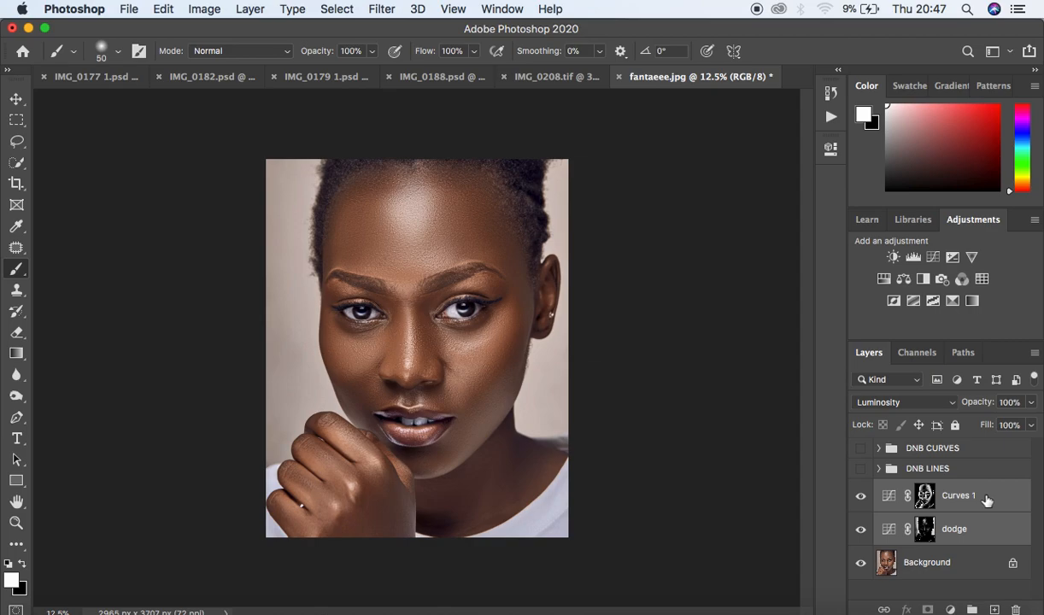
pyautogui.press('super+g')
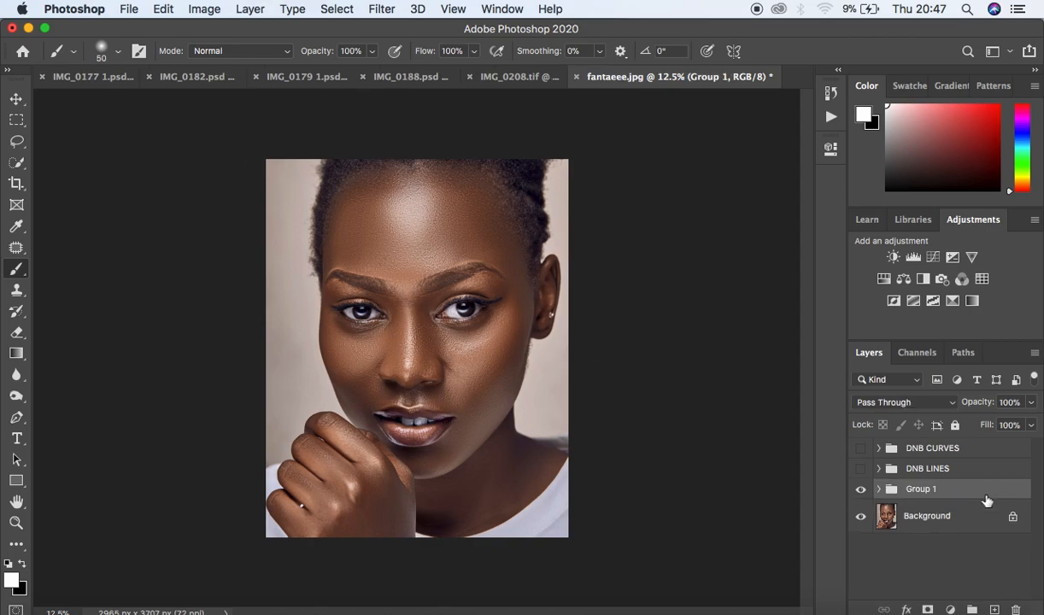
pyautogui.doubleClick(922, 489)
pyautogui.write('DNB COLOR ')
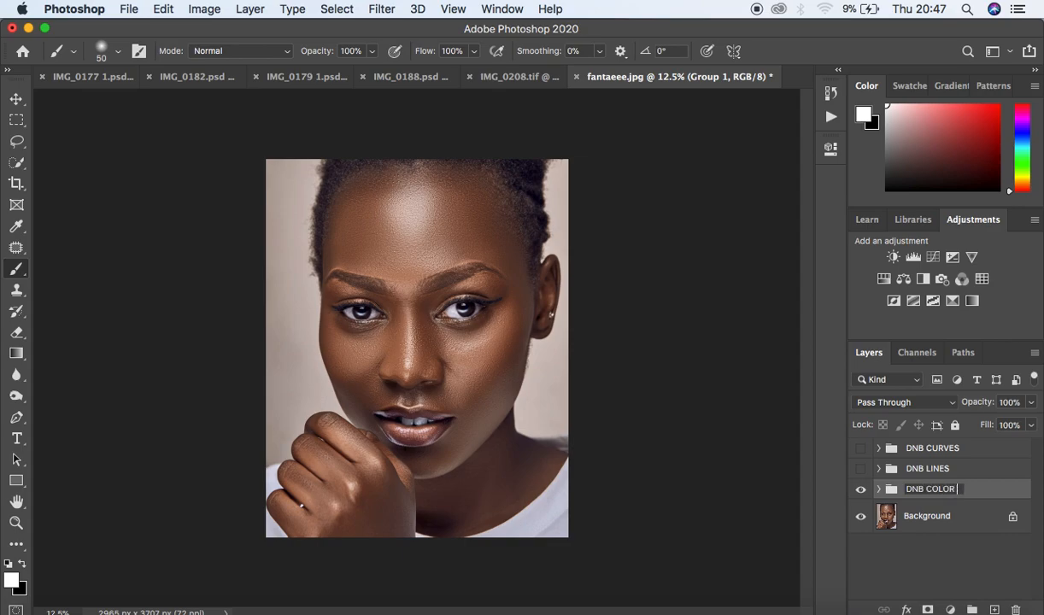
pyautogui.write('RANGE')
pyautogui.press('Return')
# - Toggle the DNB COLOR RANGE group to compare and set its opacity to 35%
pyautogui.click(861, 491)
pyautogui.click(862, 490)
pyautogui.click(862, 491)
pyautogui.click(861, 490)
pyautogui.click(862, 490)
pyautogui.click(862, 490)
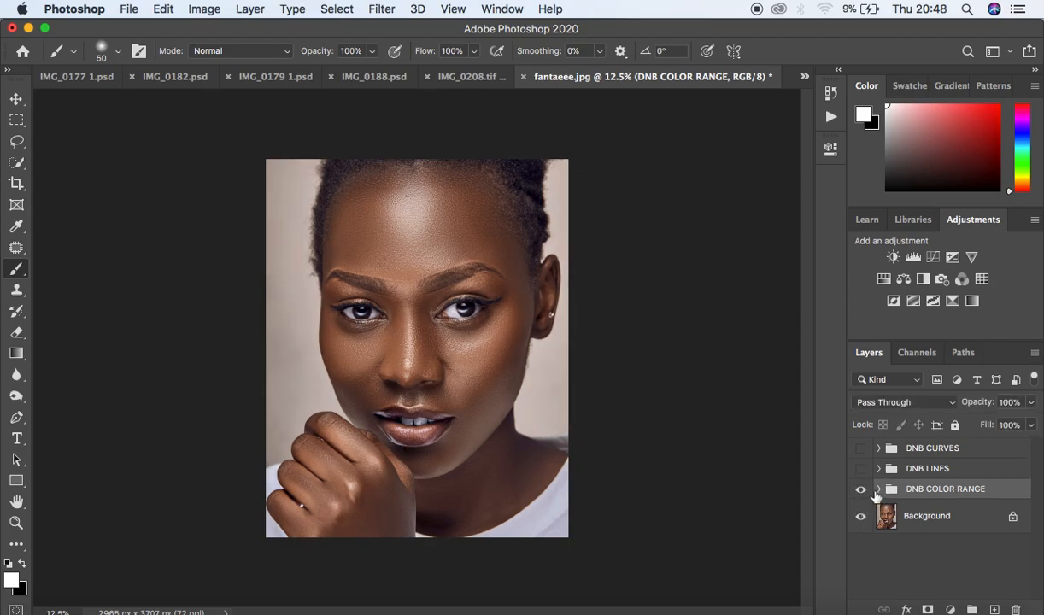
pyautogui.moveTo(1029, 403); pyautogui.dragTo(982, 423)
# - Toggle the DNB COLOR RANGE group's visibility on and off to compare the effect
pyautogui.click(859, 491)
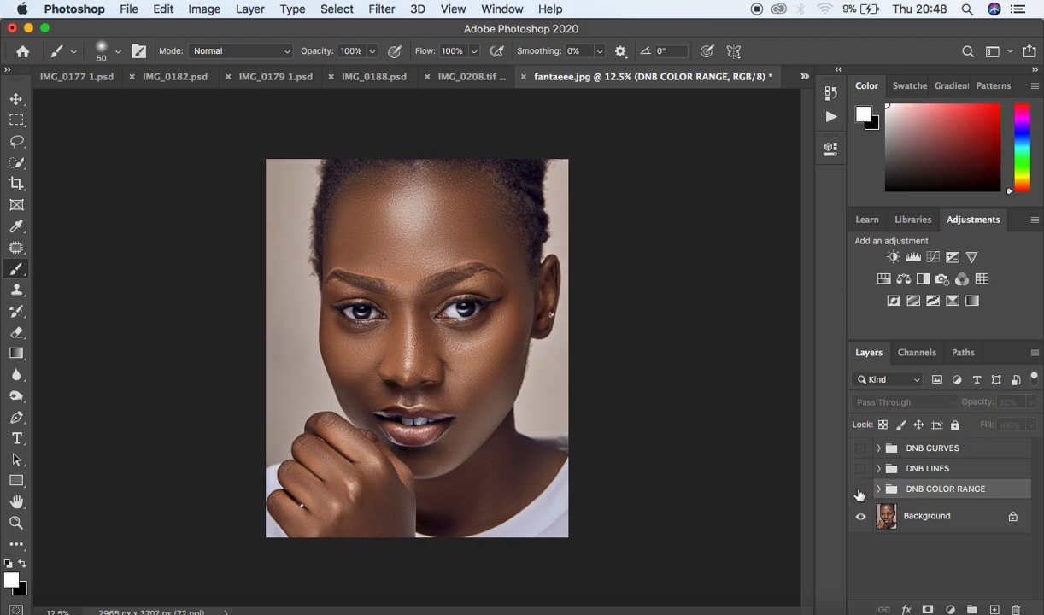
pyautogui.click(860, 492)
pyautogui.click(859, 492)
pyautogui.click(859, 492)
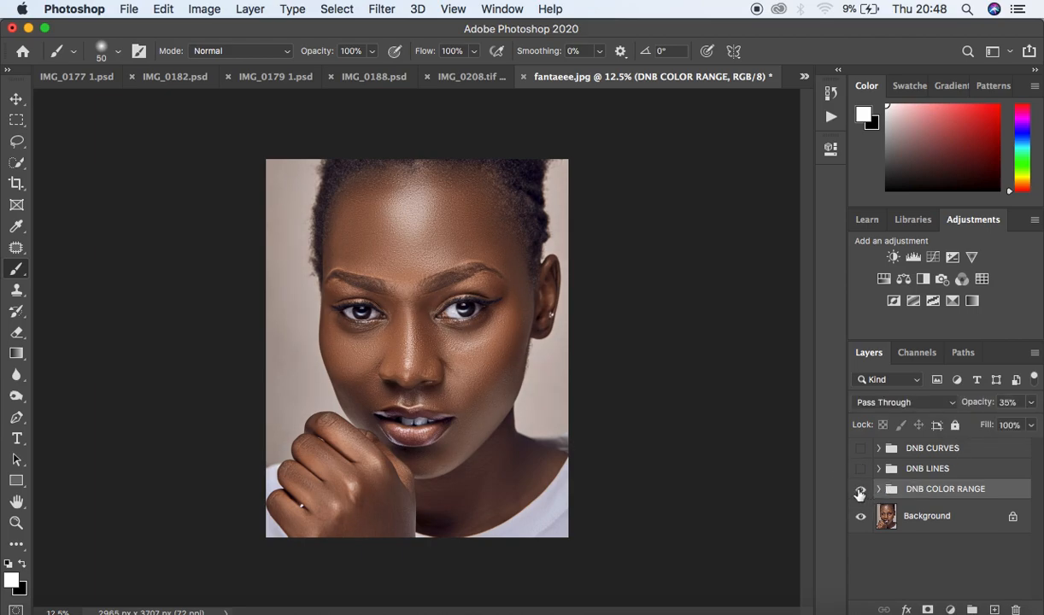
pyautogui.click(860, 493)
pyautogui.click(860, 493)
pyautogui.click(861, 494)
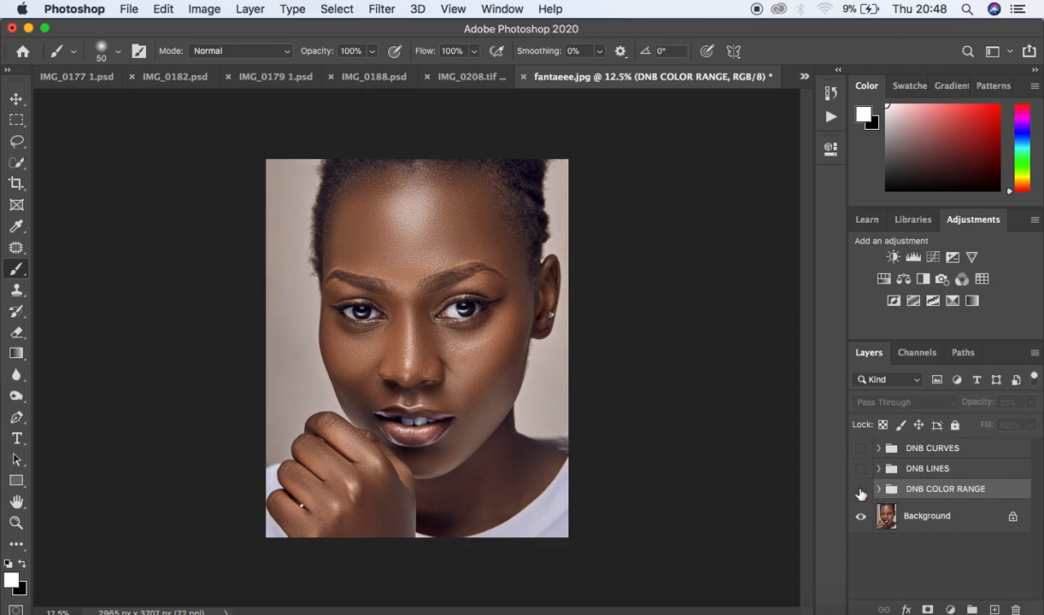
# - Toggle the DNB LINES and DNB CURVES groups' visibility to compare the combined dodge and burn
pyautogui.click(860, 472)
pyautogui.click(860, 472)
pyautogui.click(860, 473)
pyautogui.click(859, 472)
pyautogui.click(860, 473)
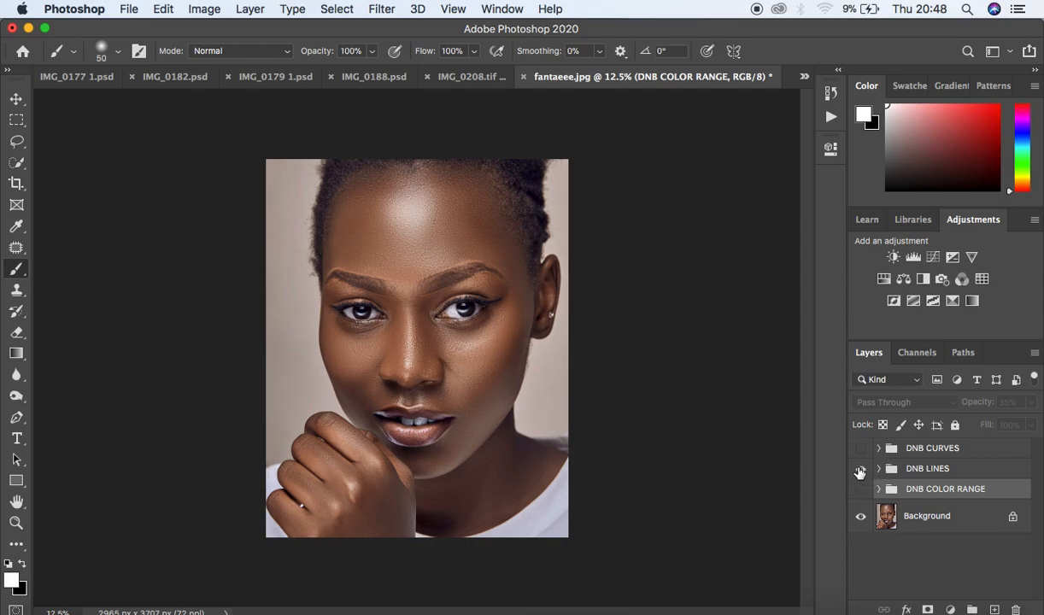
pyautogui.click(859, 471)
pyautogui.click(860, 451)
pyautogui.click(860, 451)
pyautogui.click(860, 452)
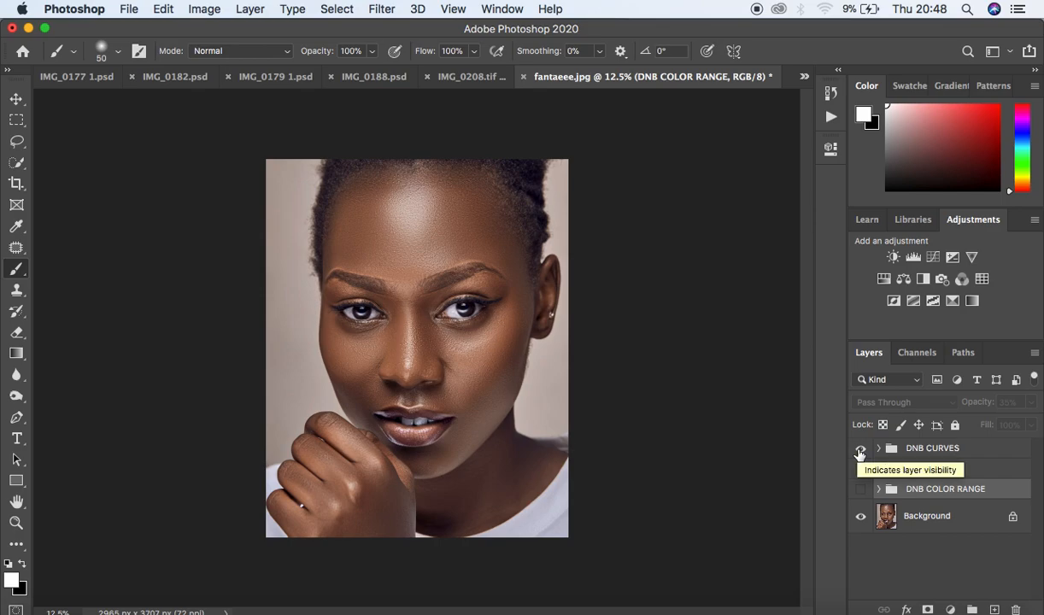